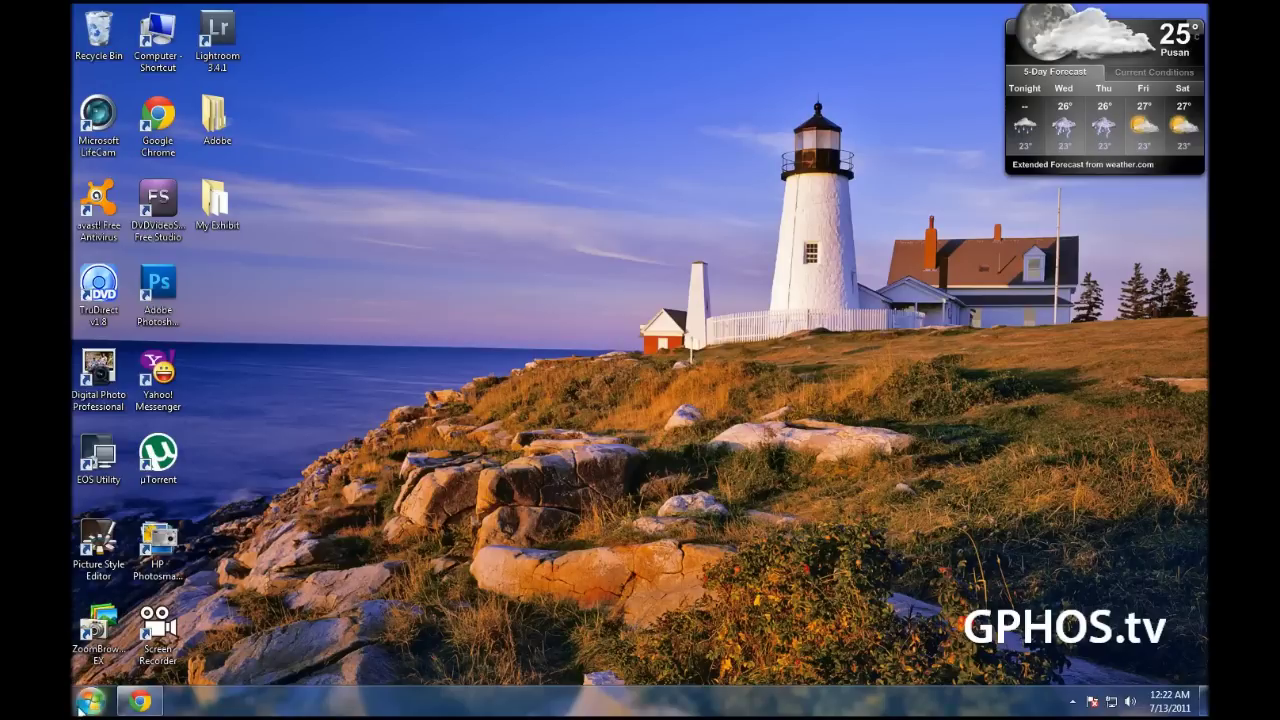
- Launch ZoomBrowser EX from Start > All Programs > Canon Utilities > ZoomBrowser EX
click(91, 702)
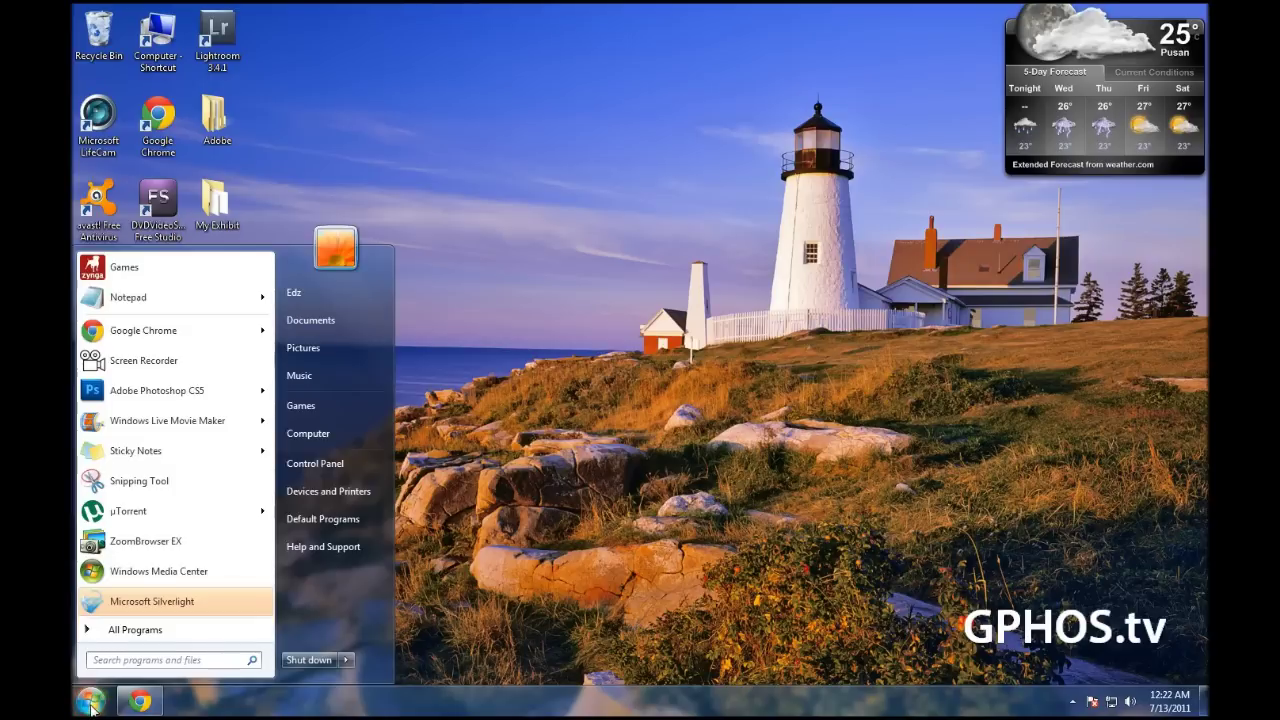
click(165, 629)
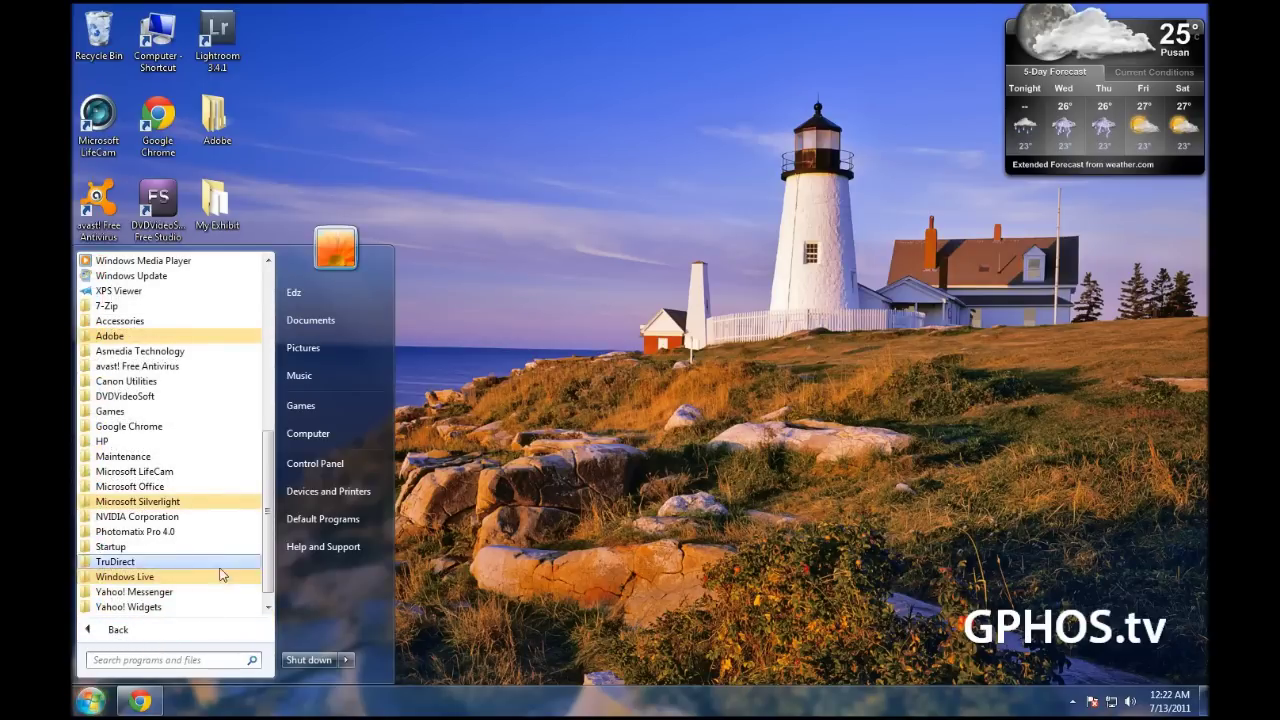
click(231, 386)
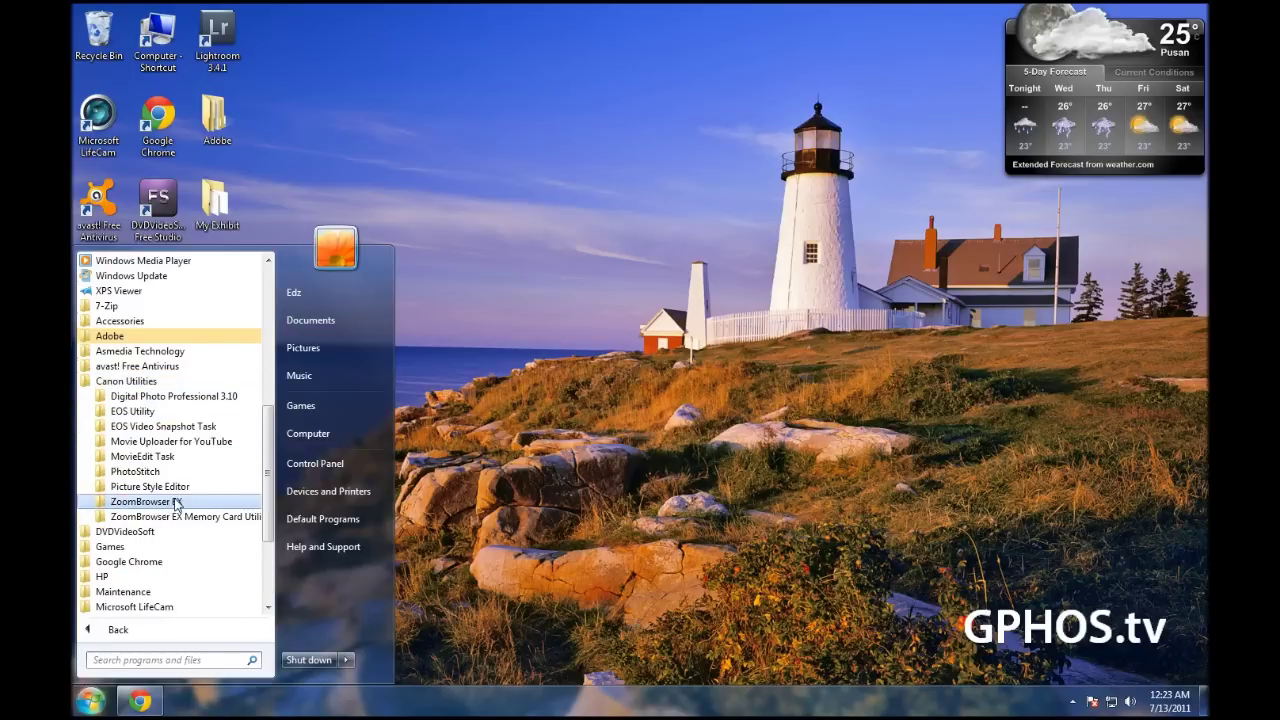
click(175, 503)
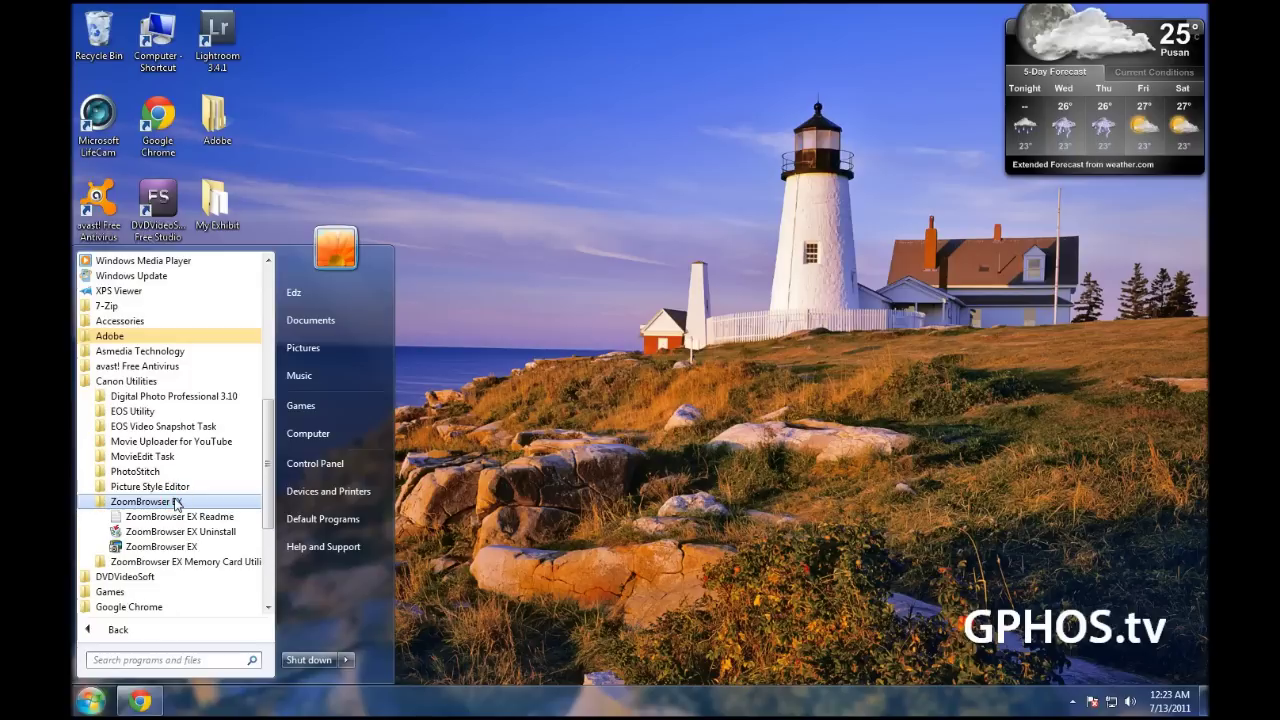
click(200, 547)
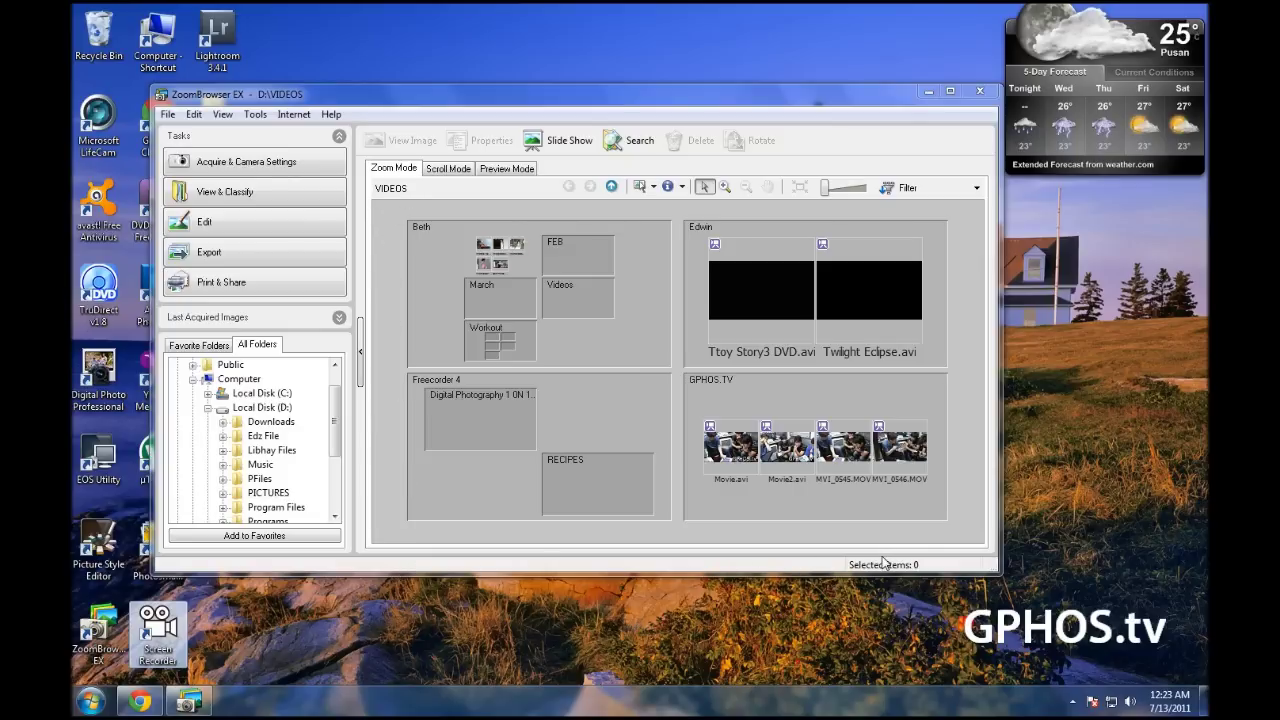
- Select the MVI_0545.MOV clip and show its Edit tasks
click(850, 456)
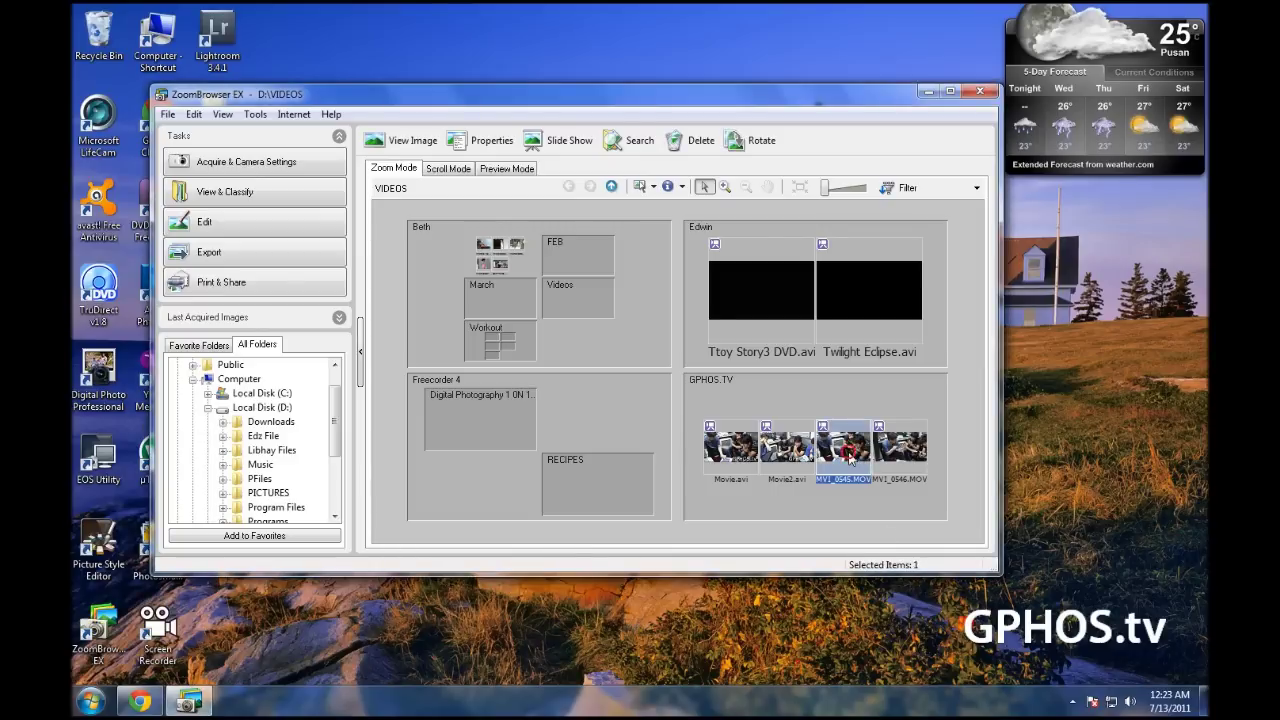
click(260, 226)
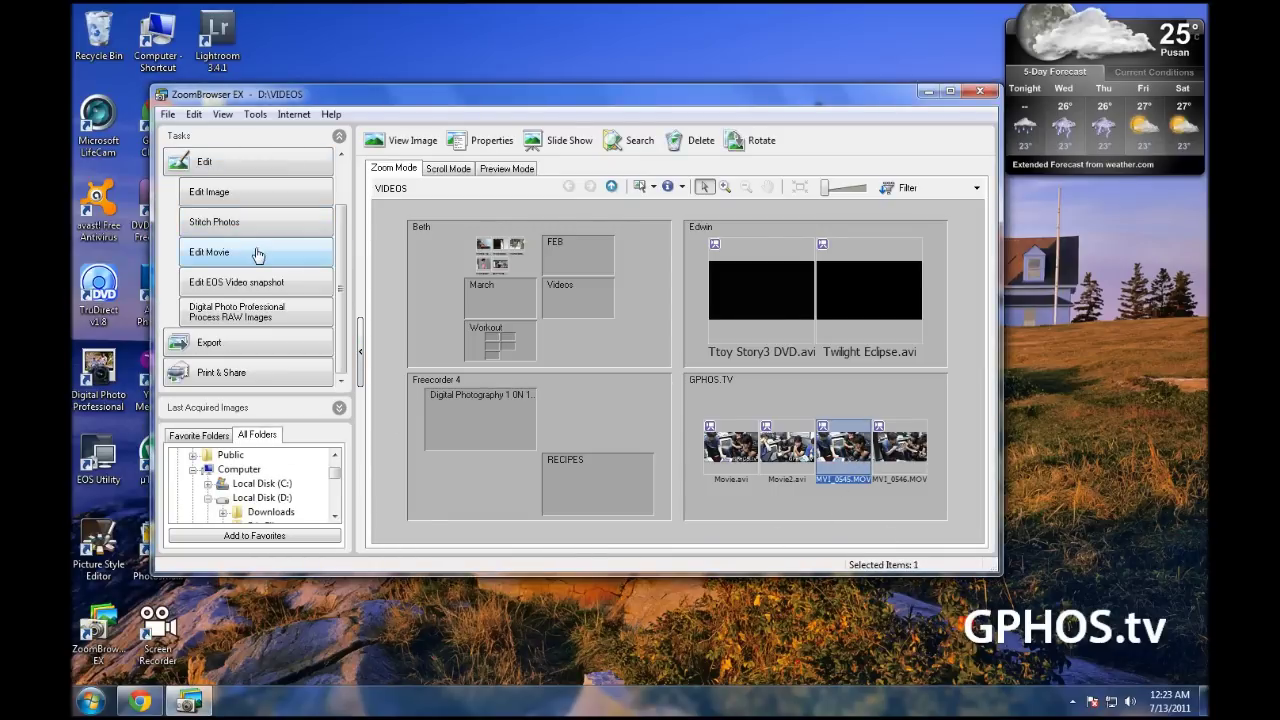
- Start Edit Movie on the clip and advance to step 3, Apply Effect
click(257, 254)
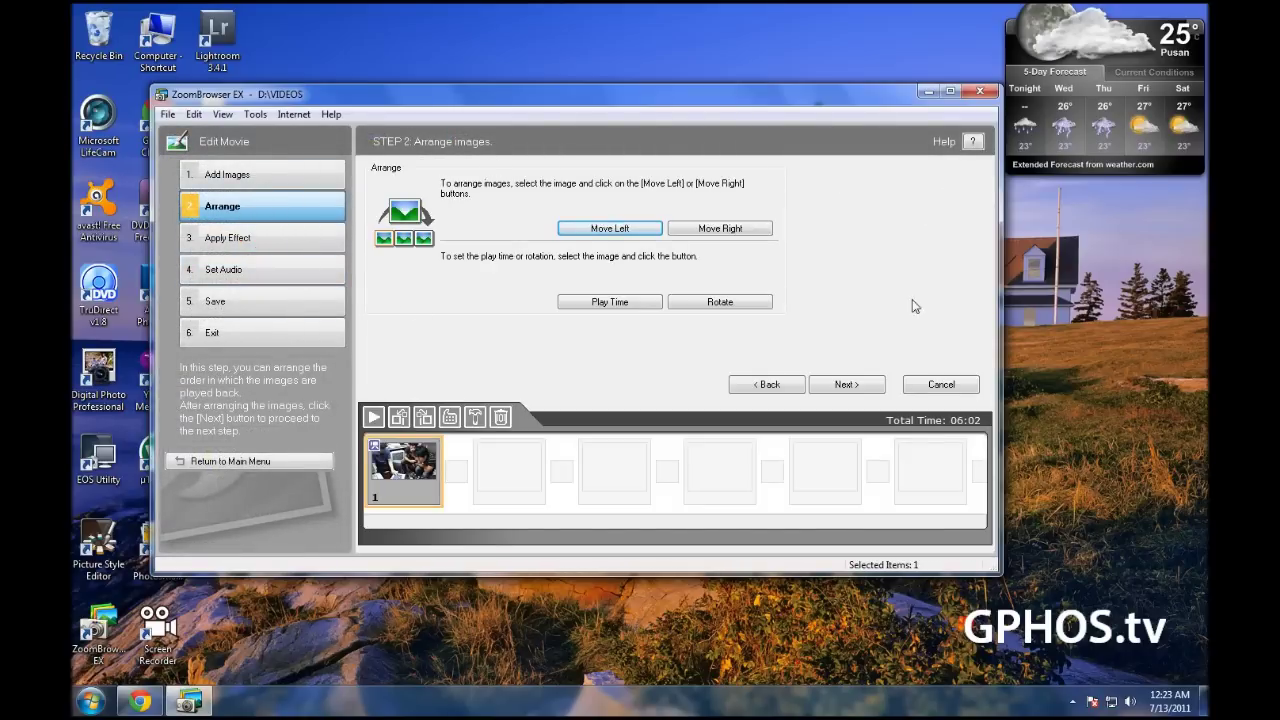
click(253, 241)
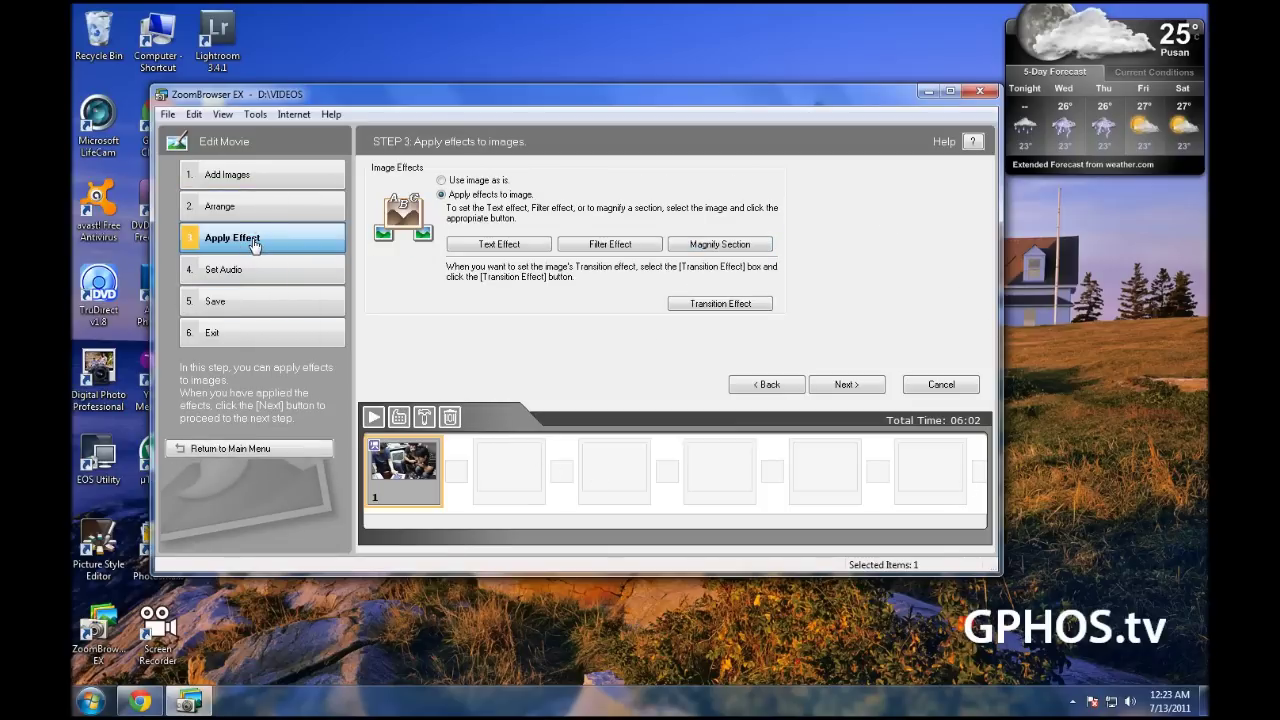
- Add a 'GPHOS.tv' text caption set to display in the lower right
click(487, 247)
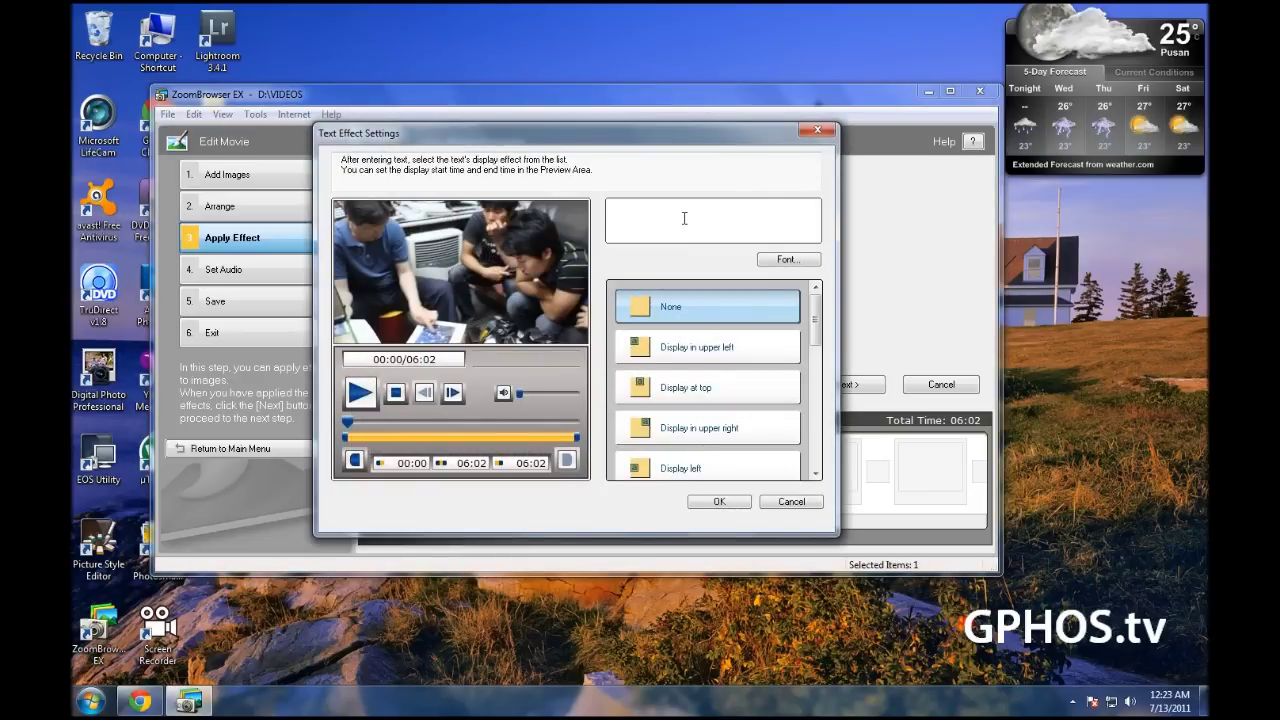
text(GPHOS.)
text(tv)
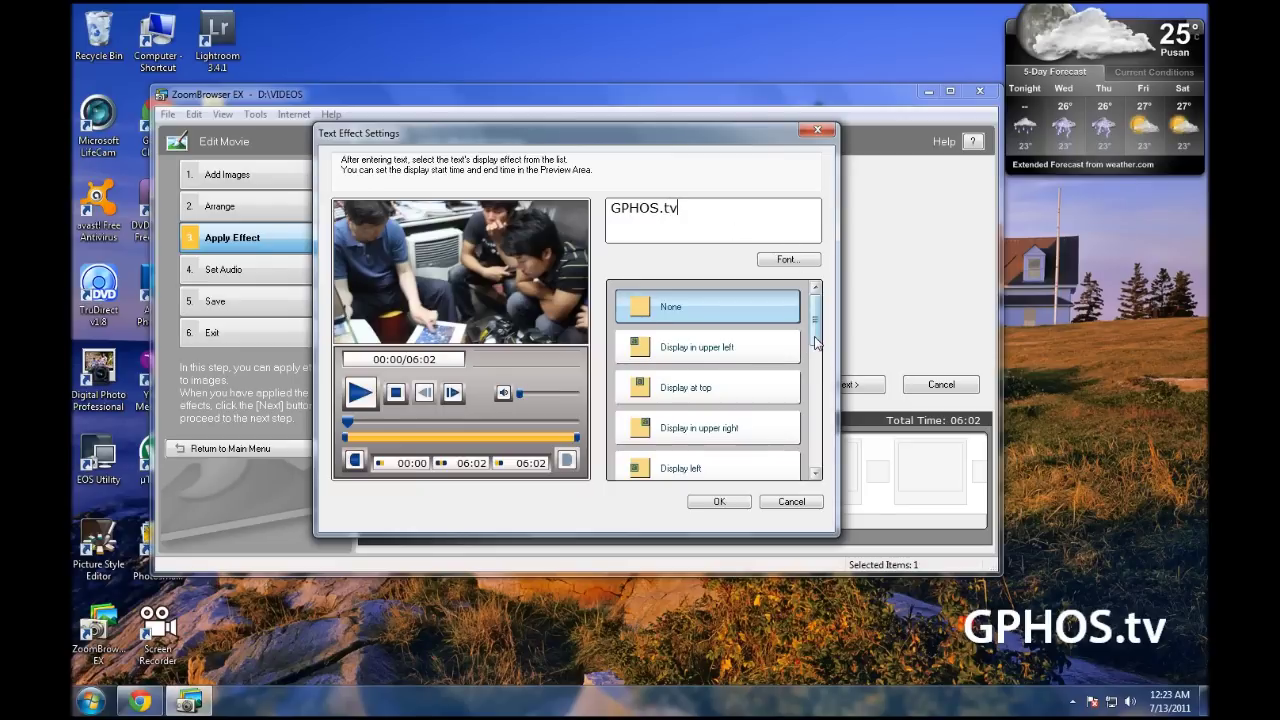
drag(813, 338, 818, 425)
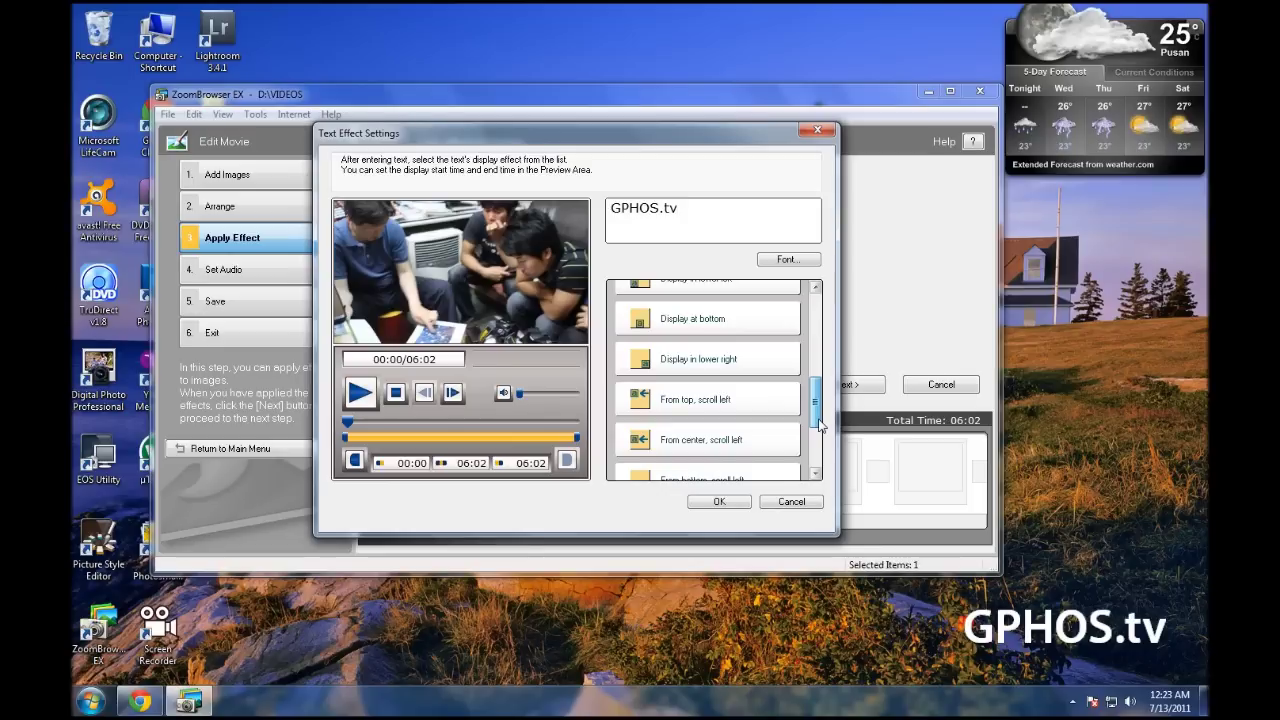
click(735, 362)
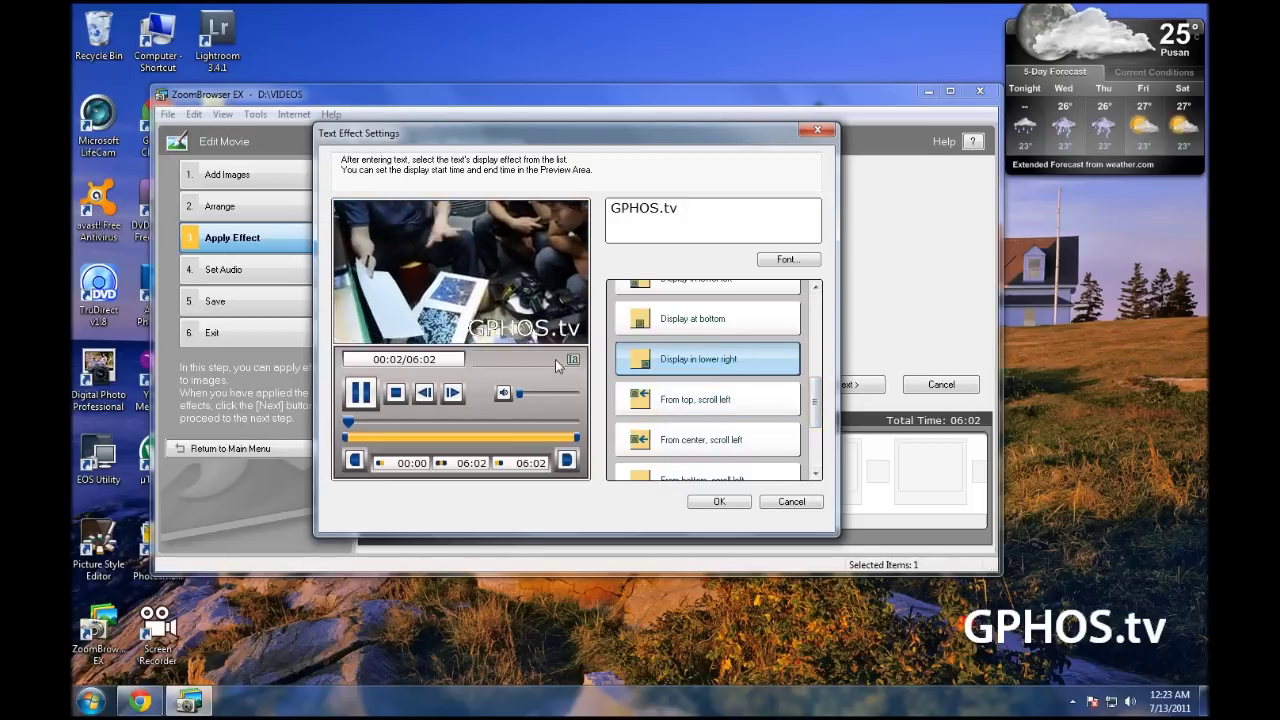
click(720, 503)
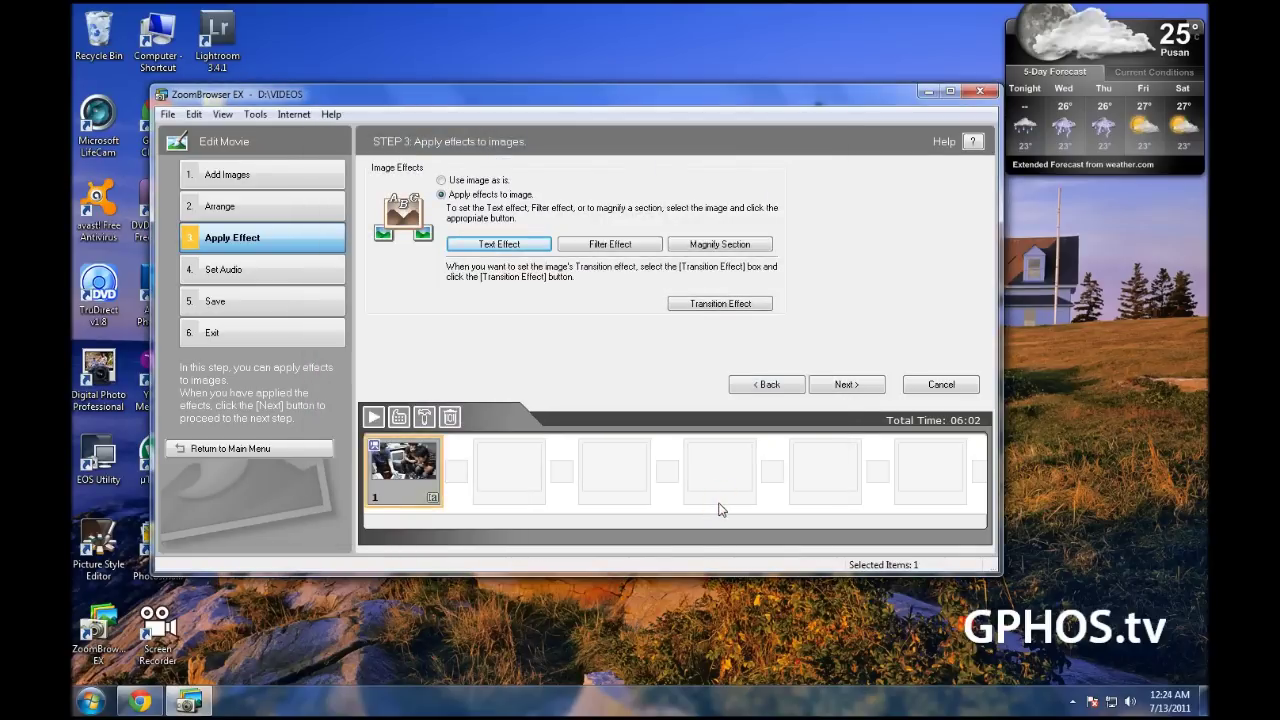
- Preview the Sepia, Monochrome and Emboss filters, then apply RGB Adjustment
click(622, 247)
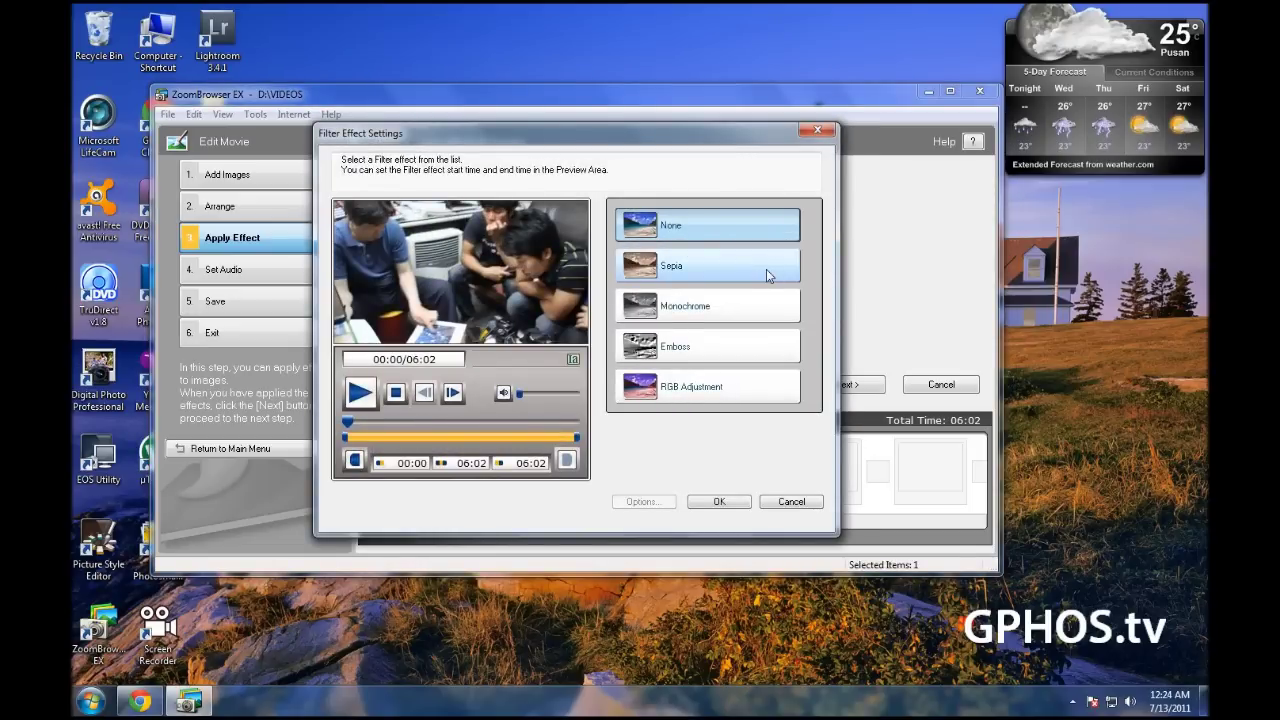
click(767, 268)
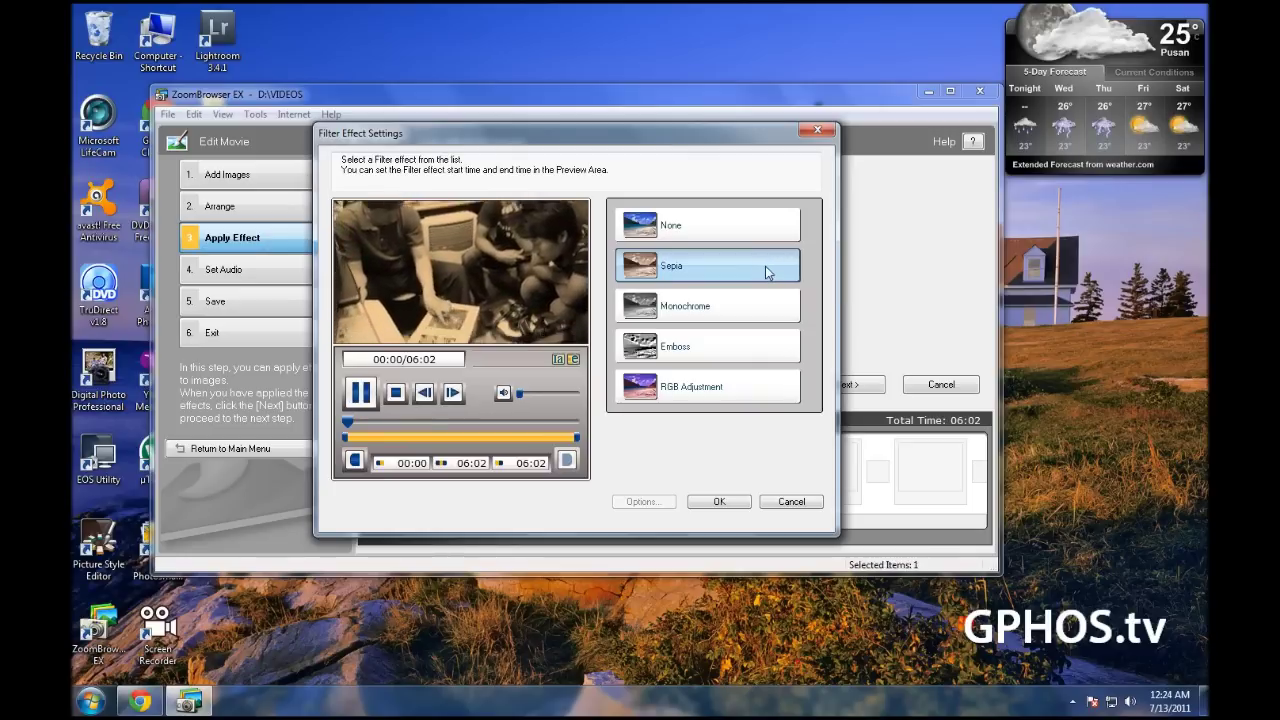
click(755, 305)
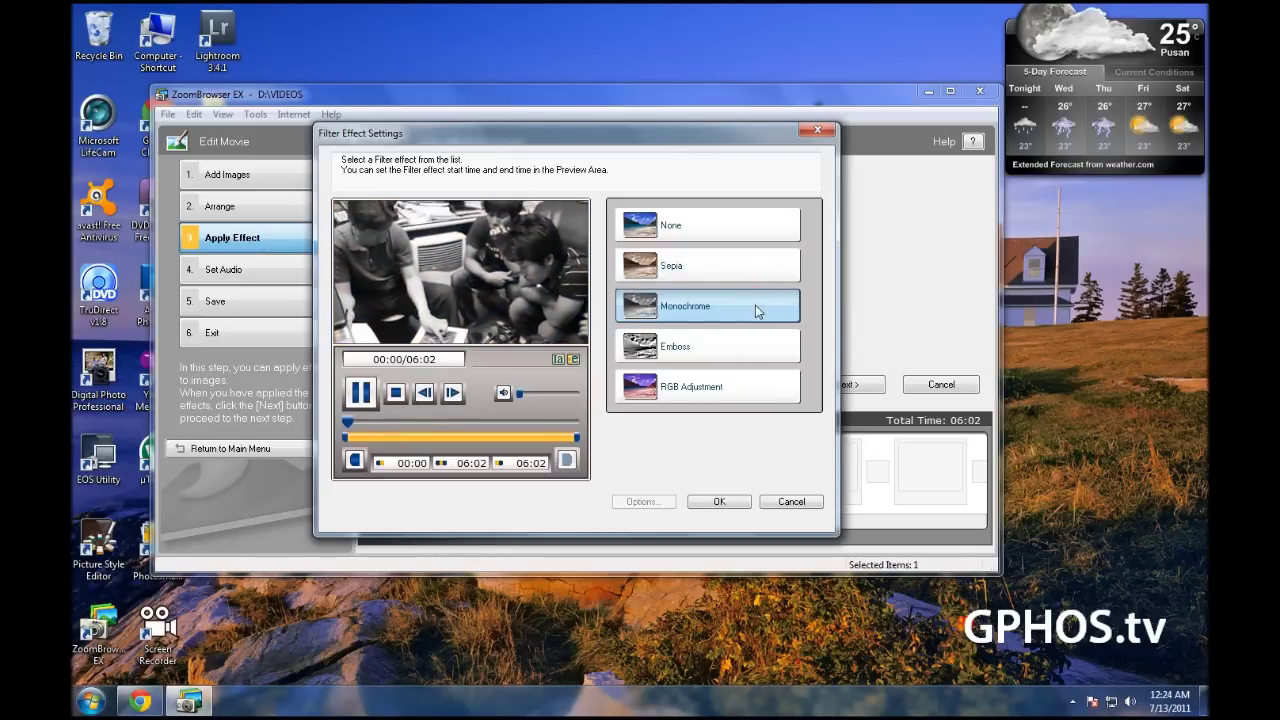
click(750, 349)
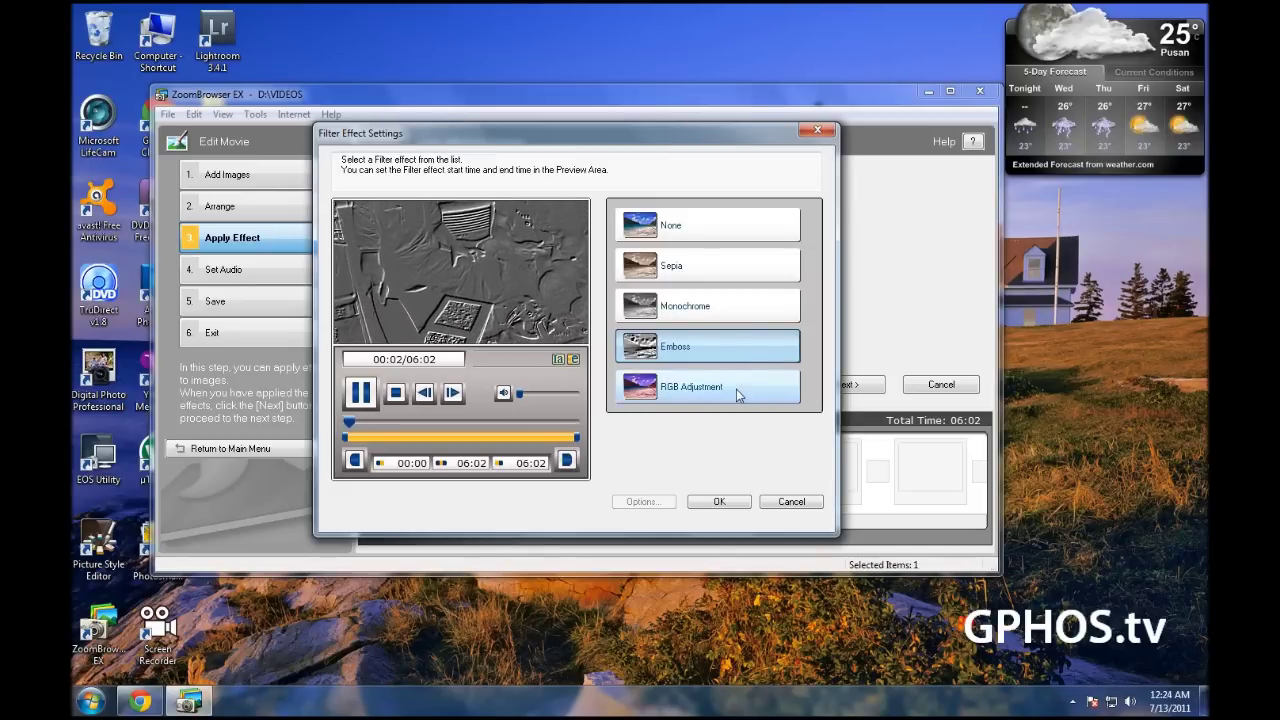
click(736, 389)
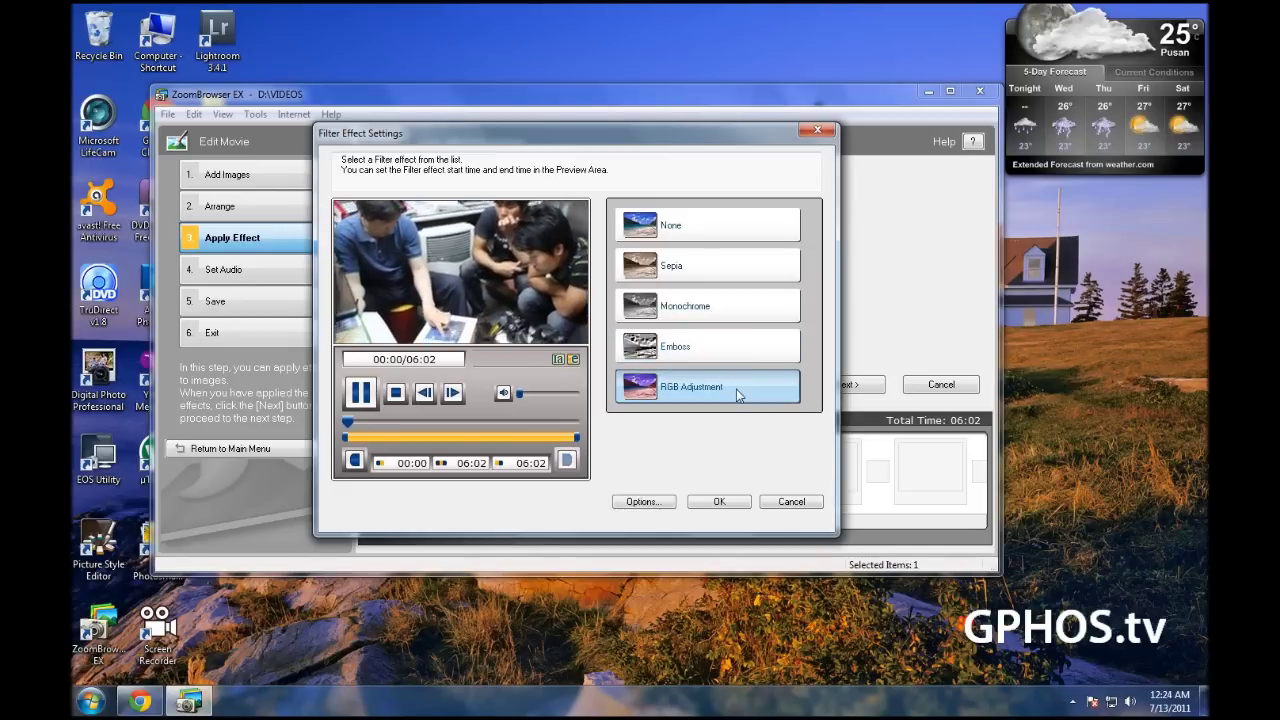
click(734, 503)
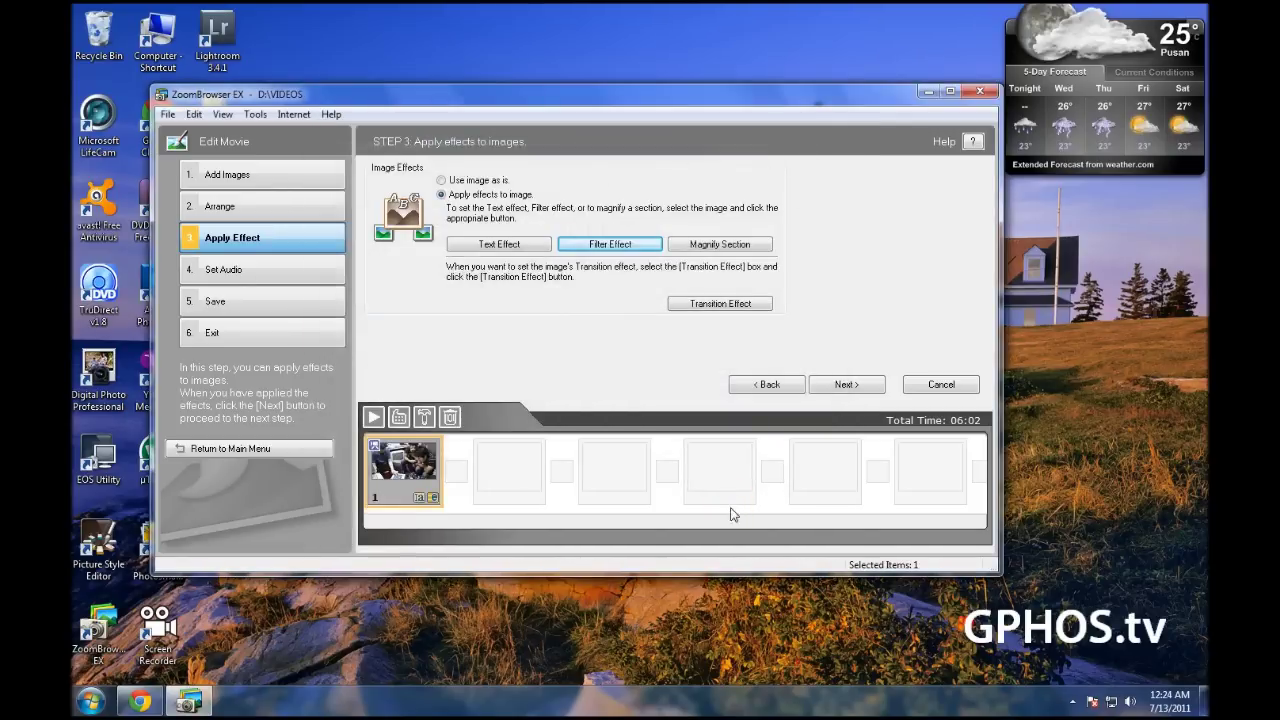
- Browse the magnify-section scaling options (120%–300%, Automatic) and close without magnifying
click(719, 245)
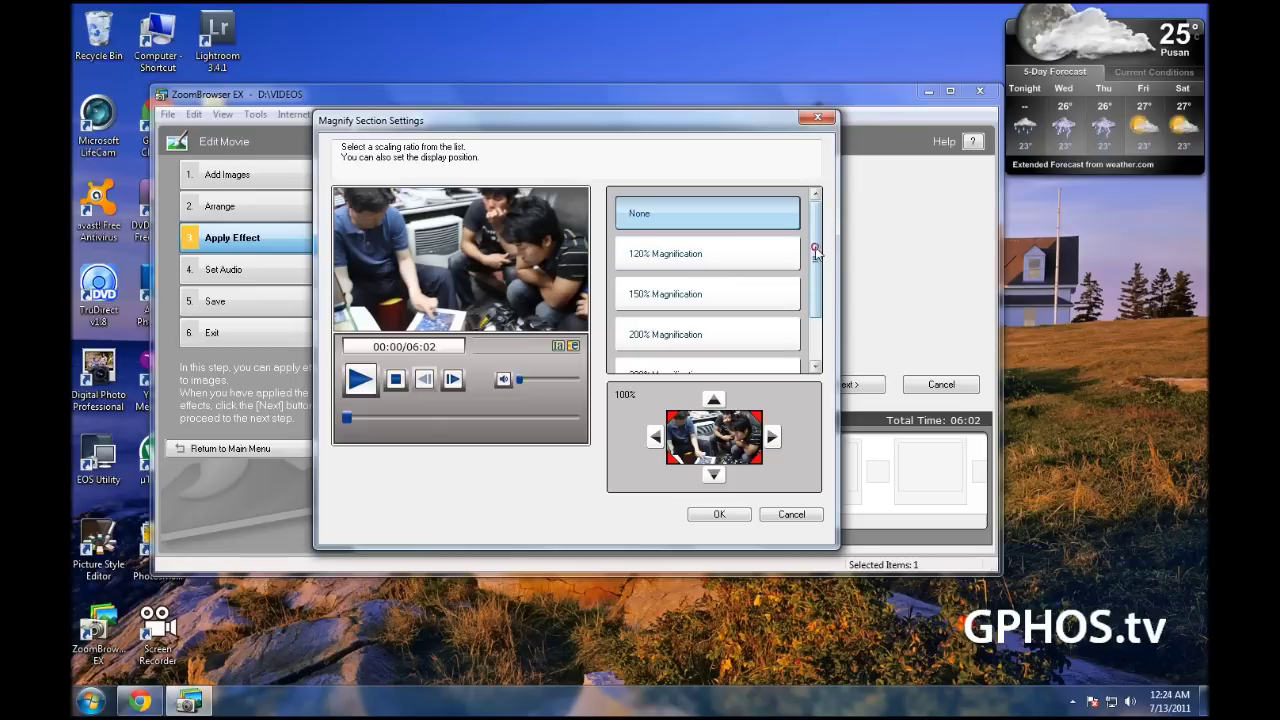
drag(815, 252, 817, 312)
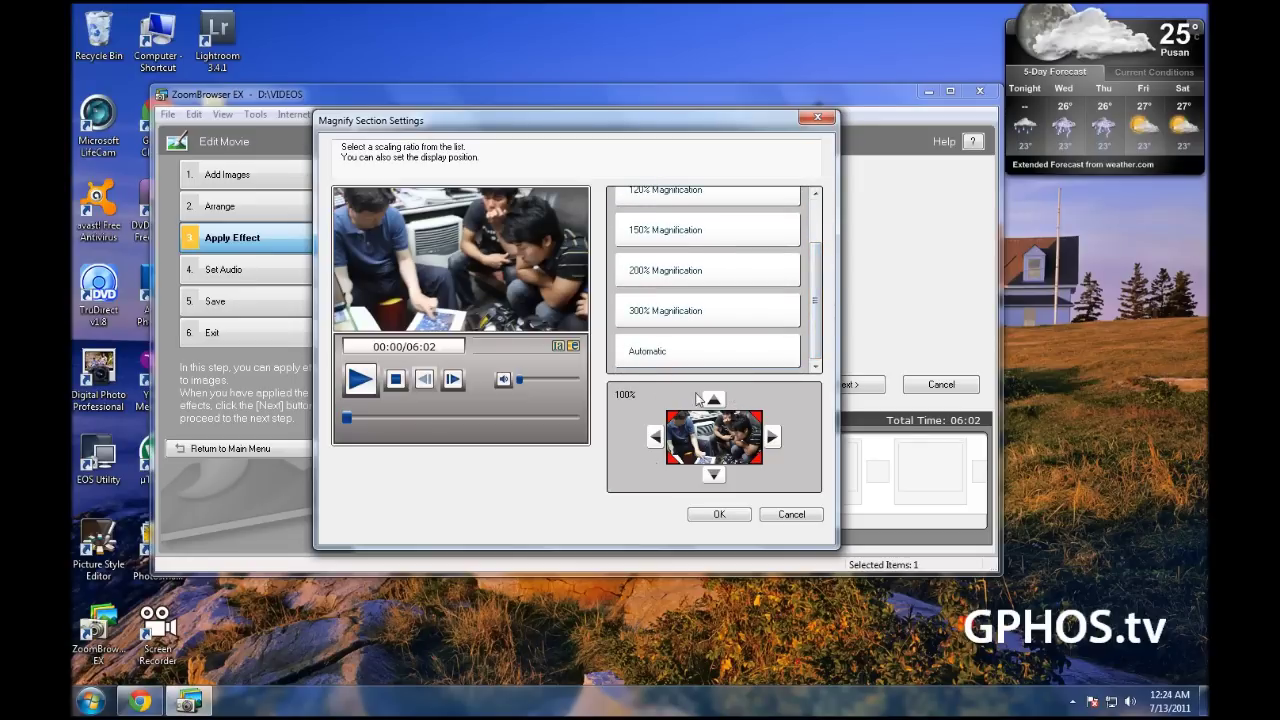
click(797, 515)
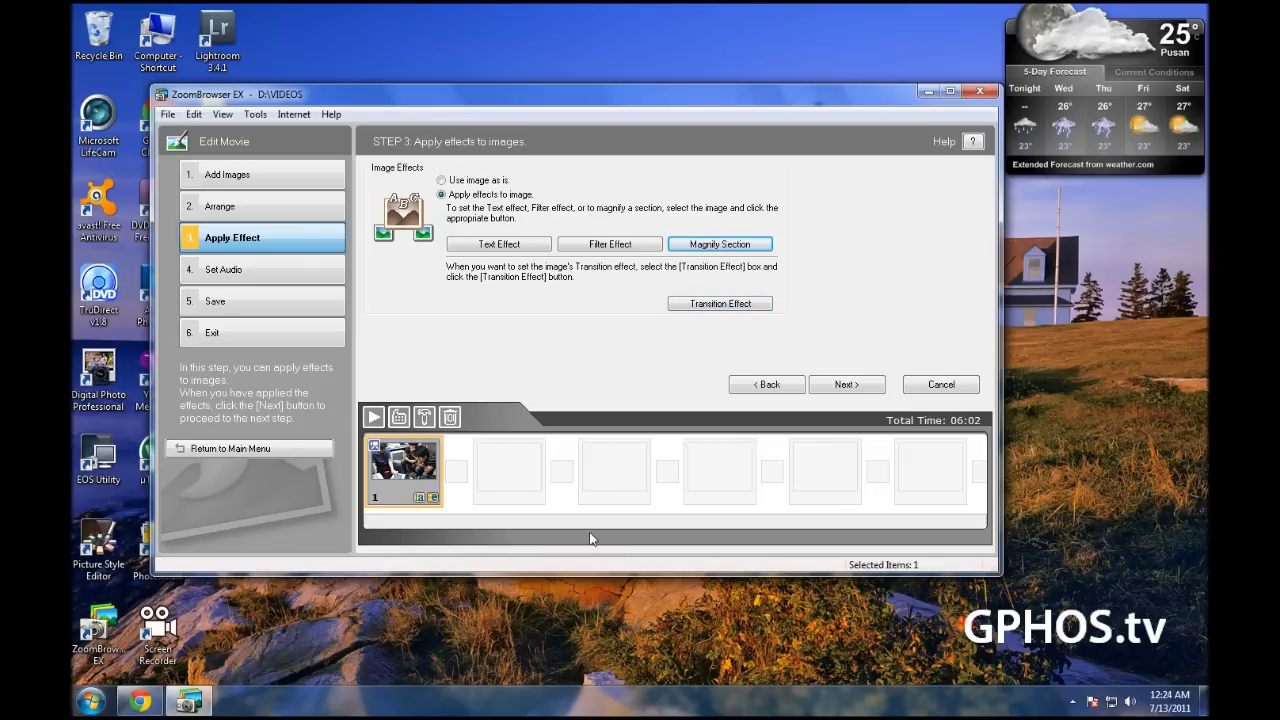
- Go to the audio step and cancel Add Audio without adding any sound
click(269, 274)
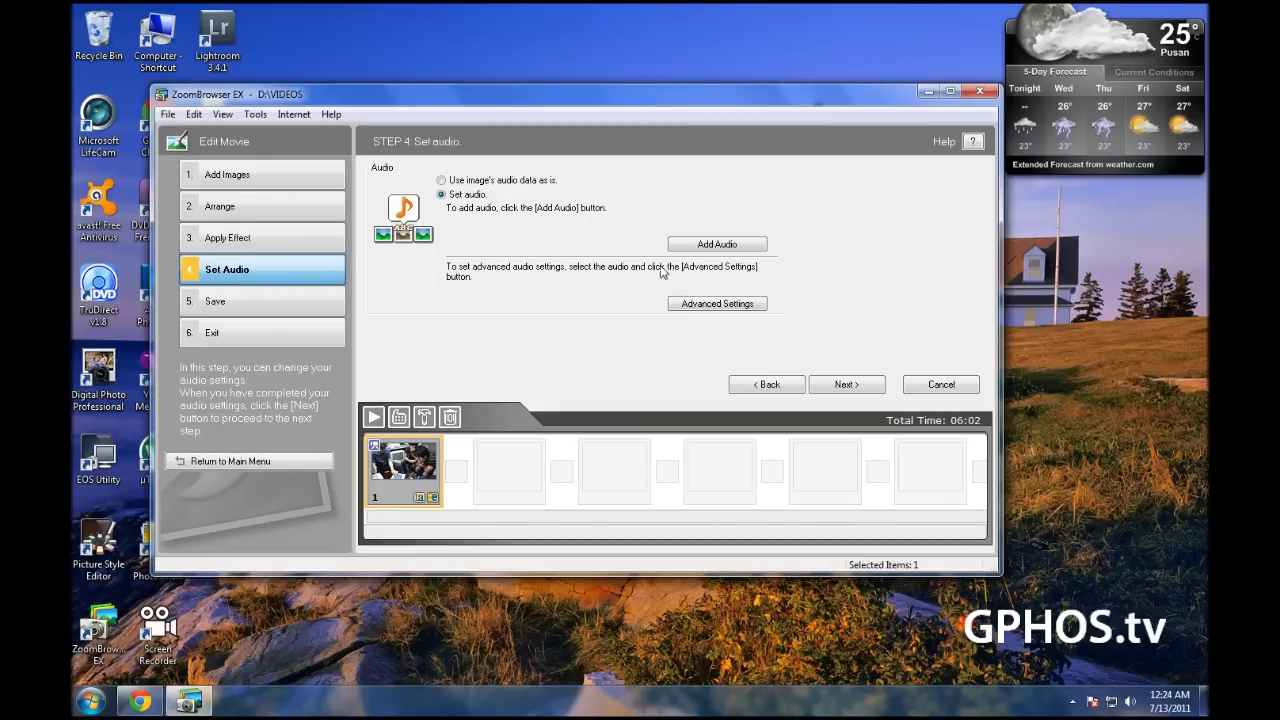
click(693, 247)
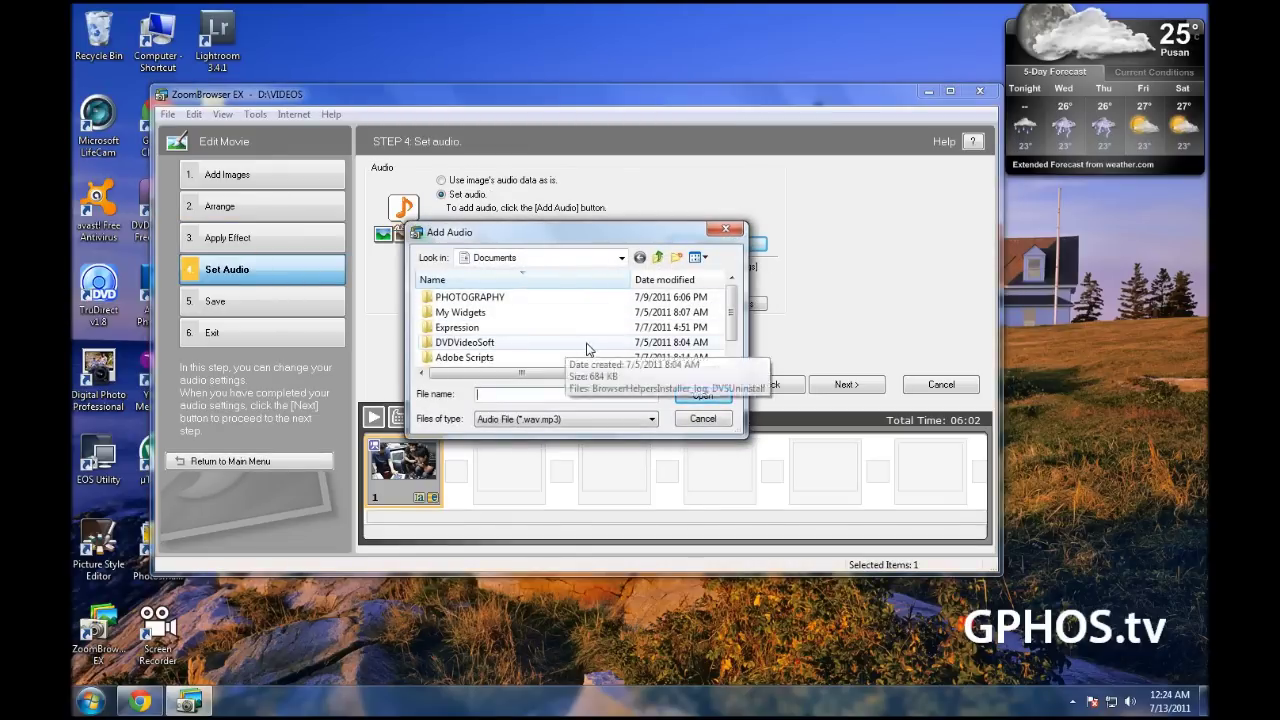
mouse_move(465, 342)
click(703, 420)
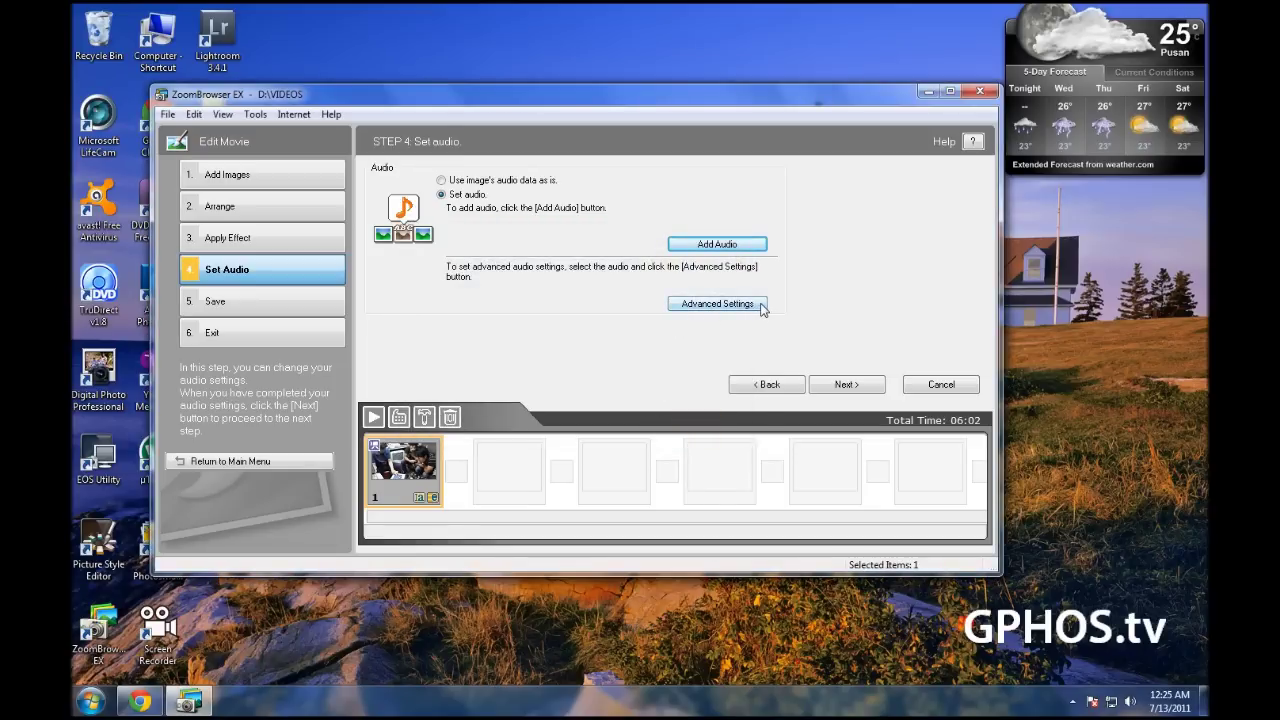
- Set the save type to AVI (MotionJPEG), start saving, then cancel the progress window
click(296, 301)
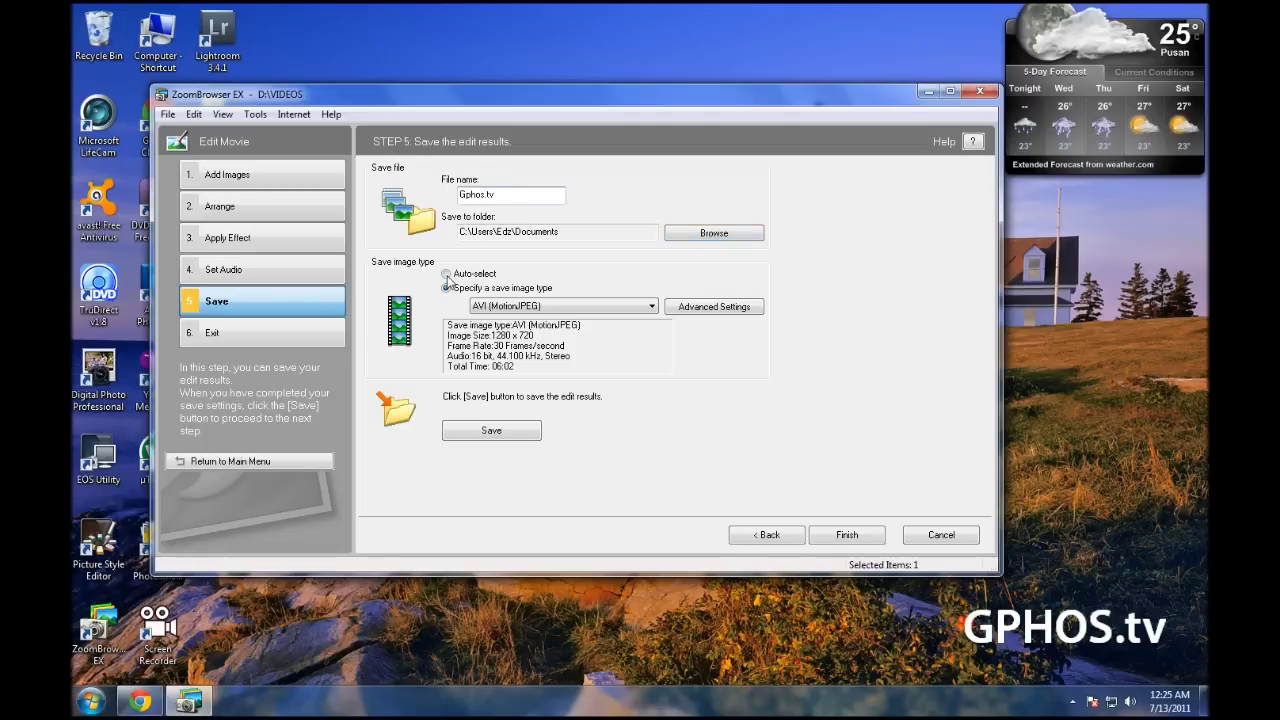
click(446, 275)
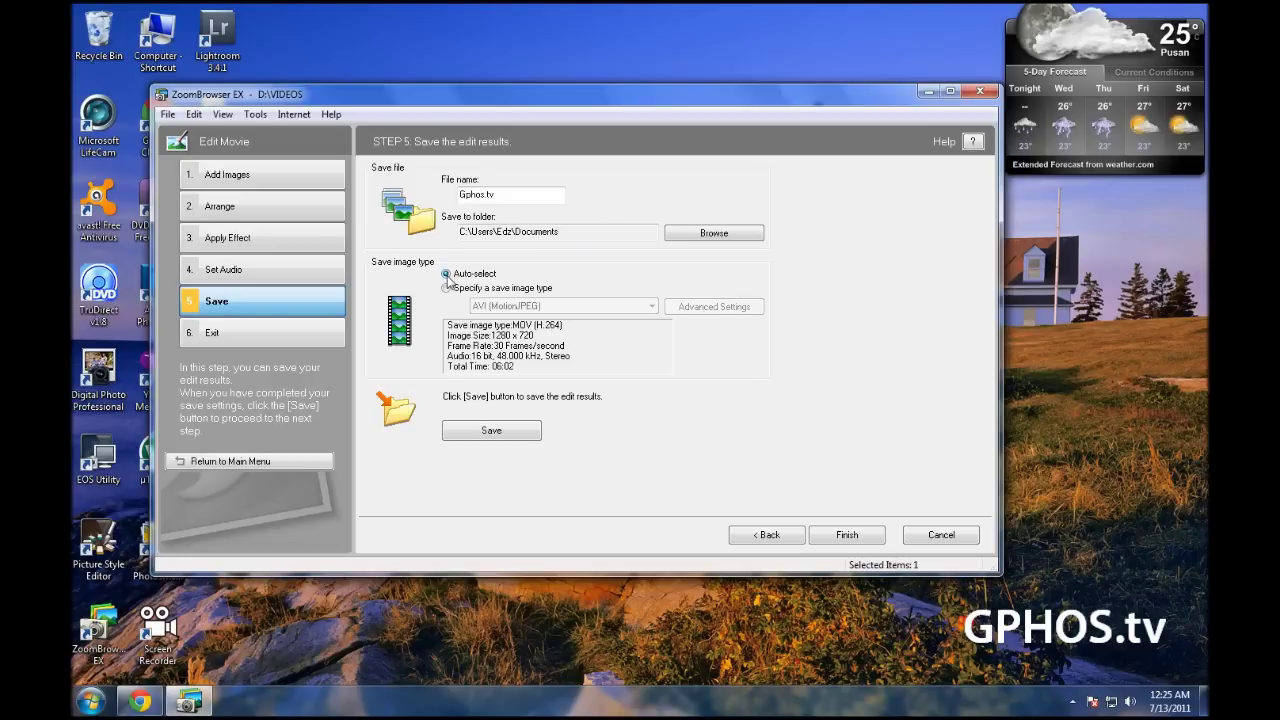
click(446, 288)
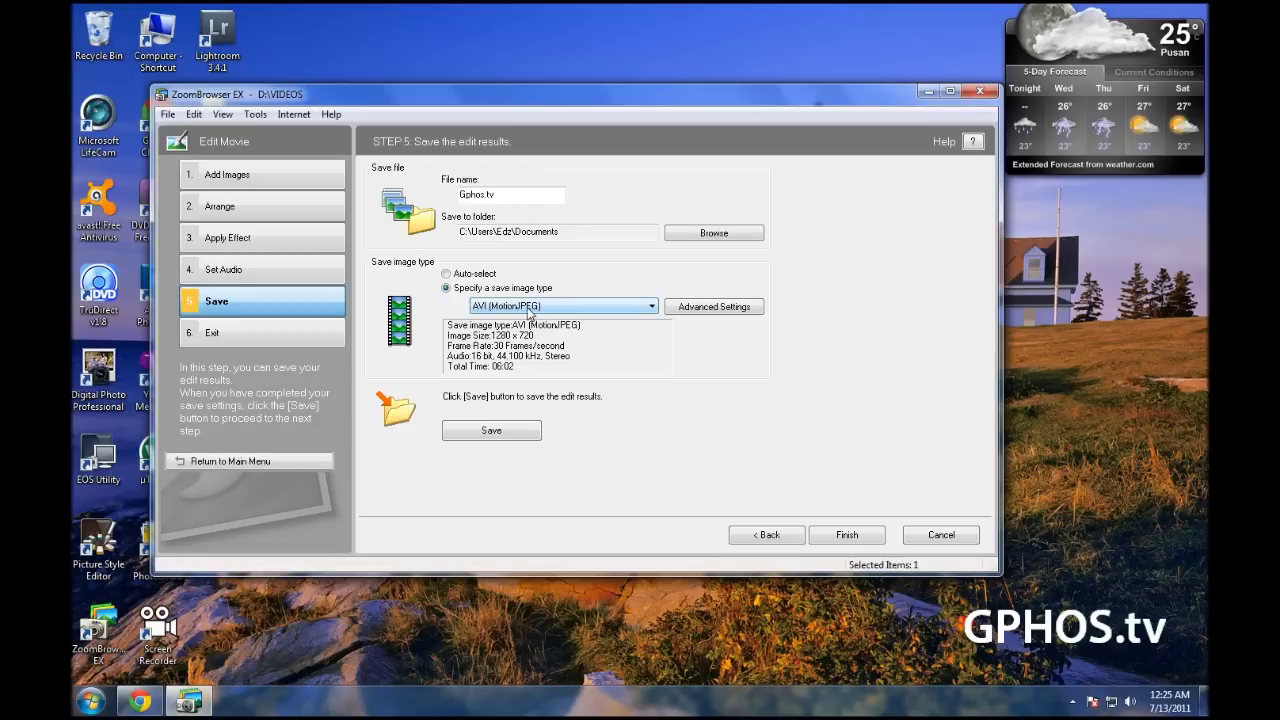
click(510, 437)
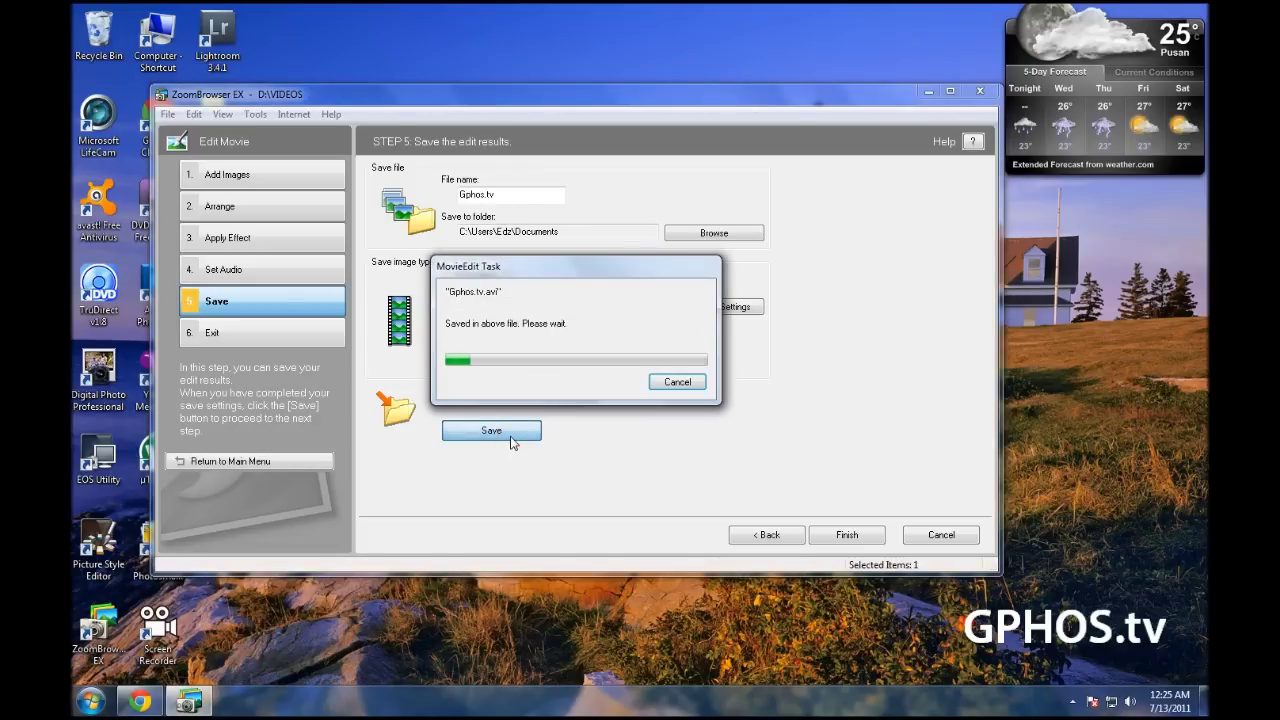
click(688, 386)
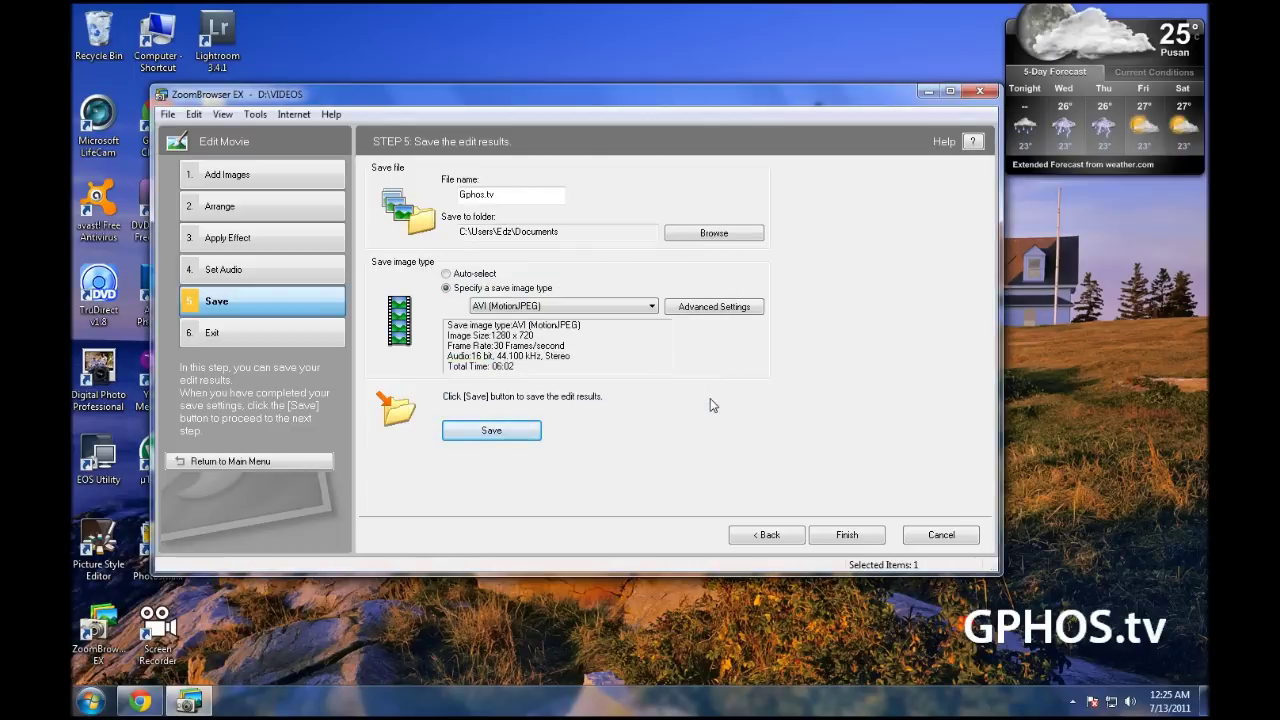
- Finish editing, decline saving the edit results, and close ZoomBrowser EX
click(850, 535)
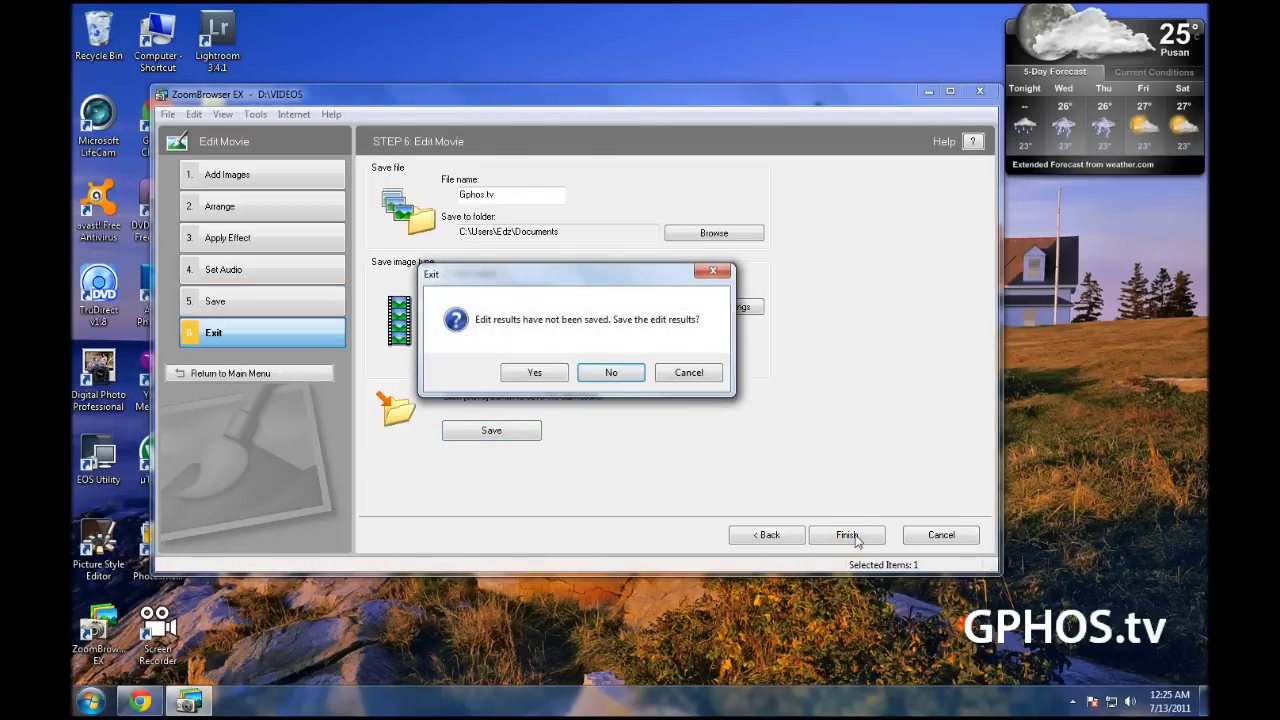
click(610, 373)
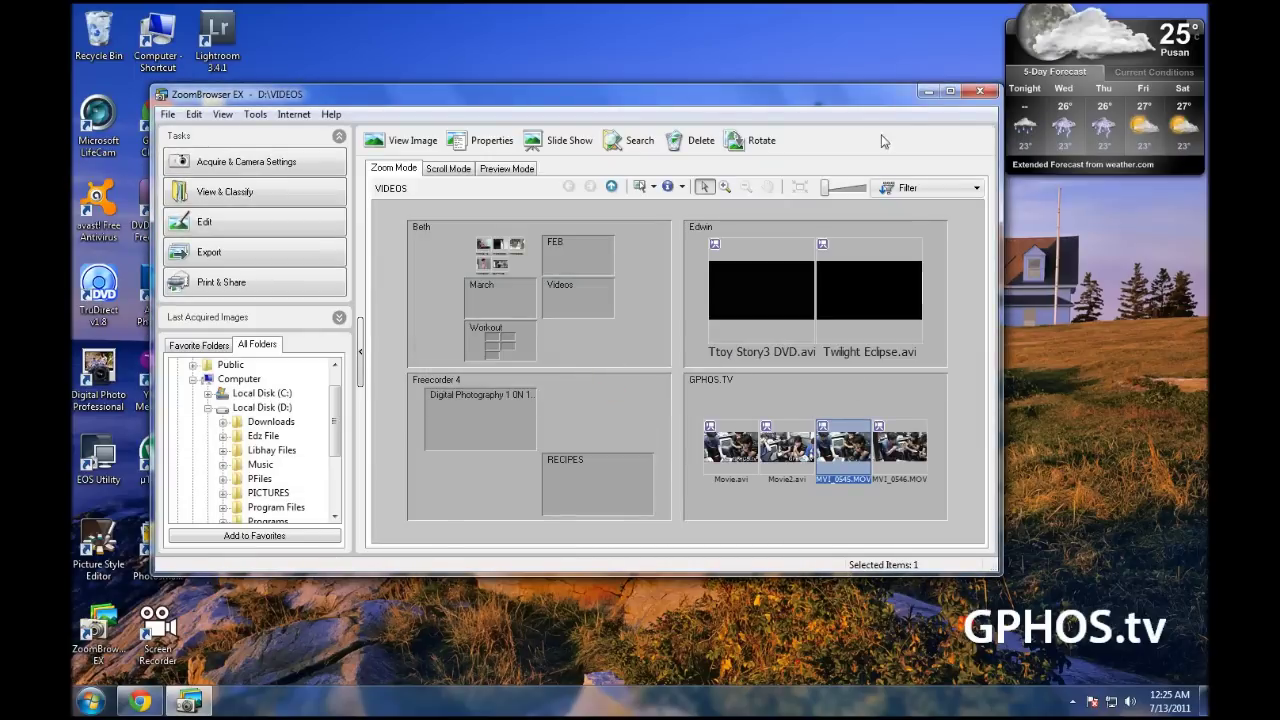
click(978, 92)
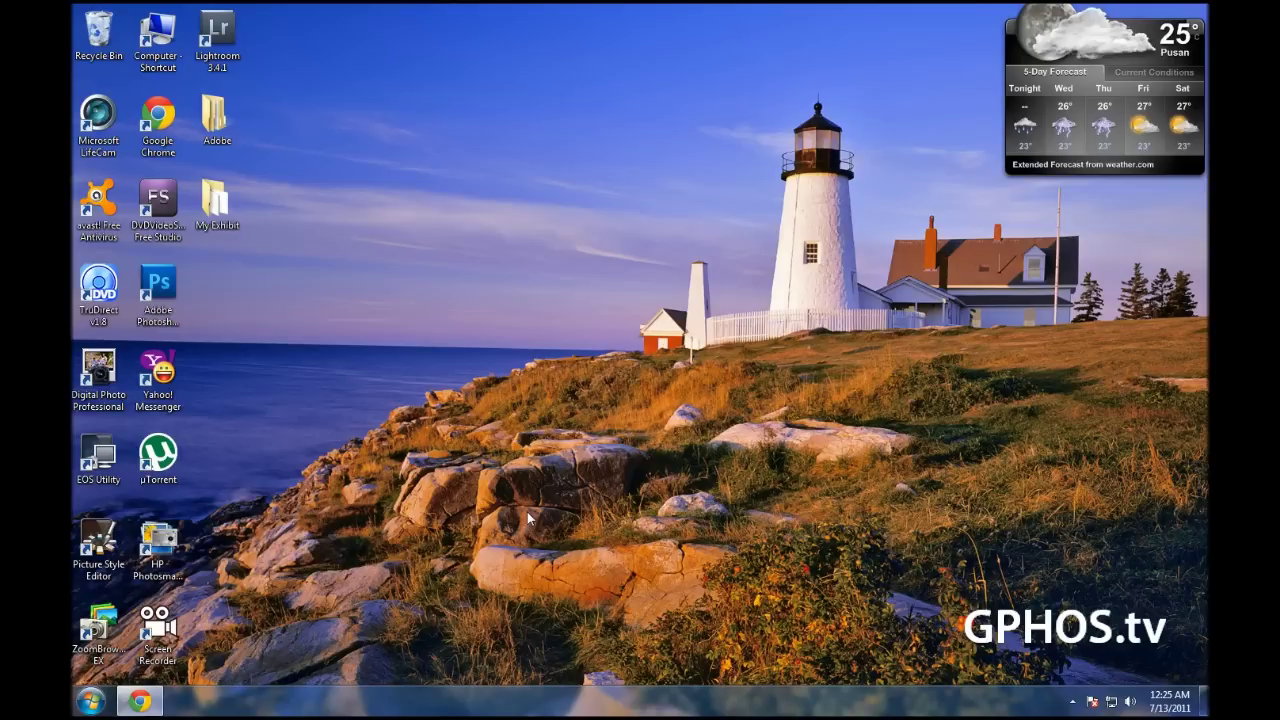
- Launch Movie Uploader for YouTube from Start > All Programs > Canon Utilities
click(89, 706)
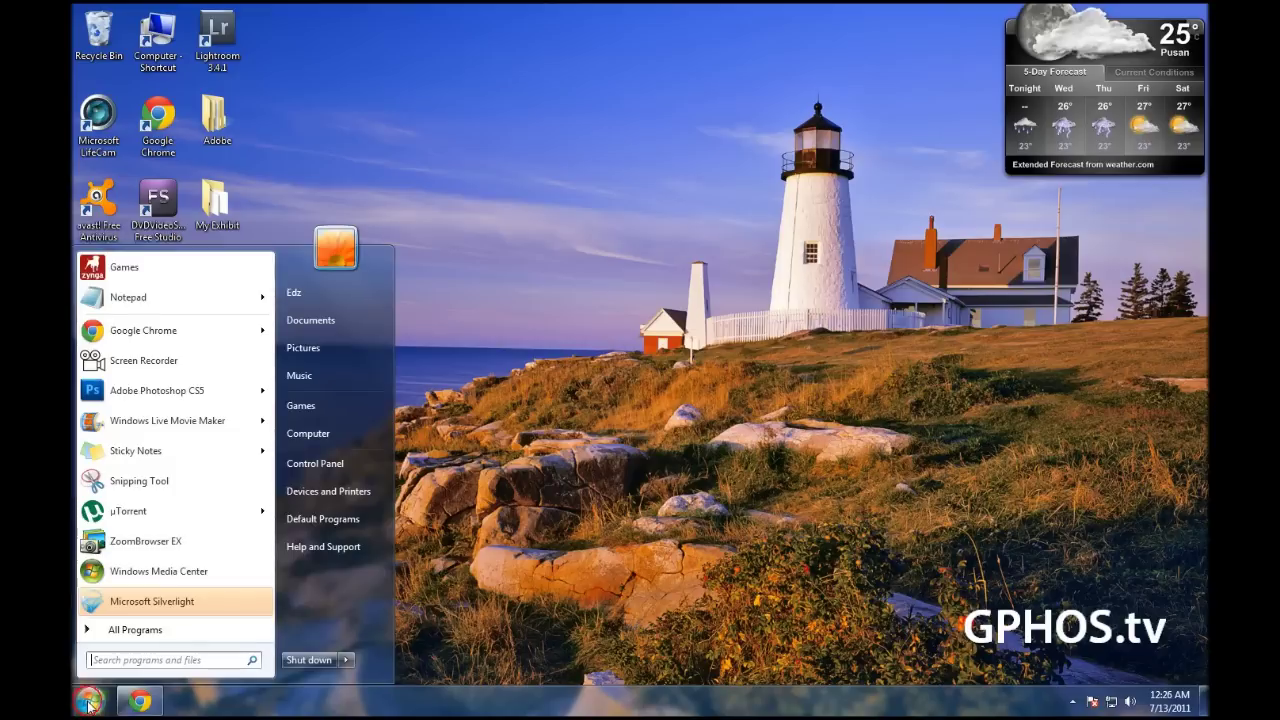
click(143, 636)
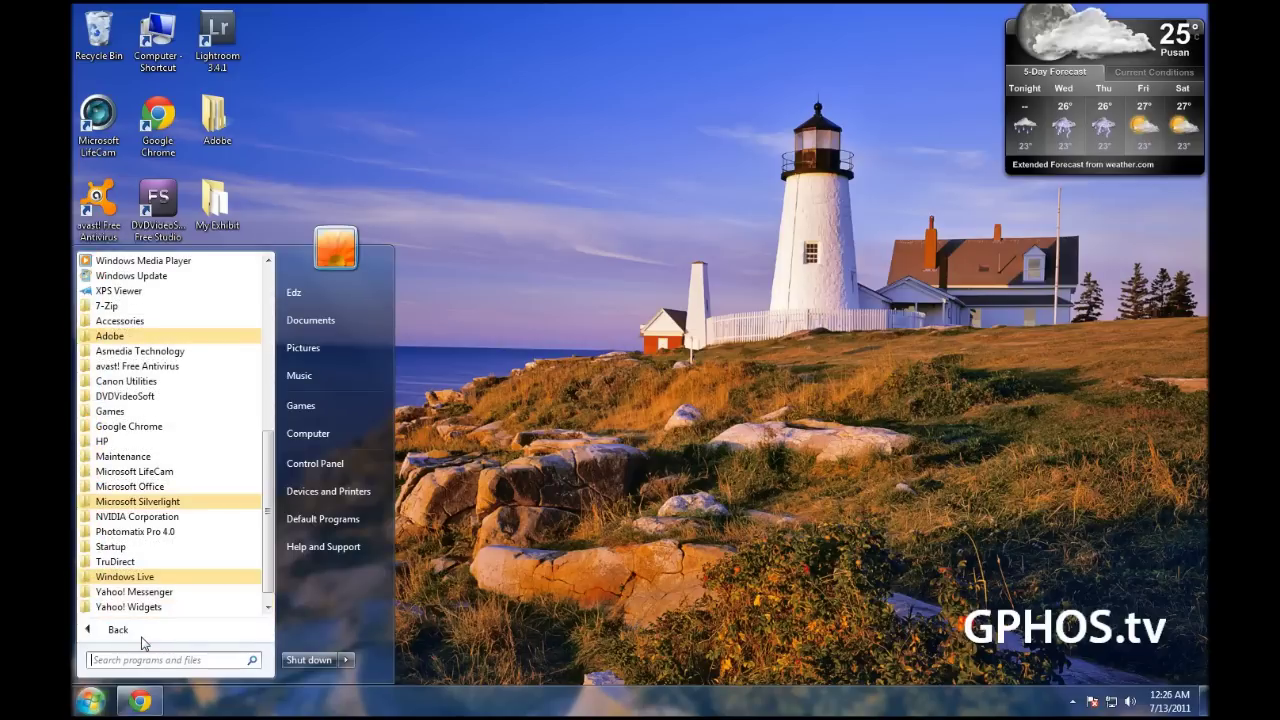
click(221, 383)
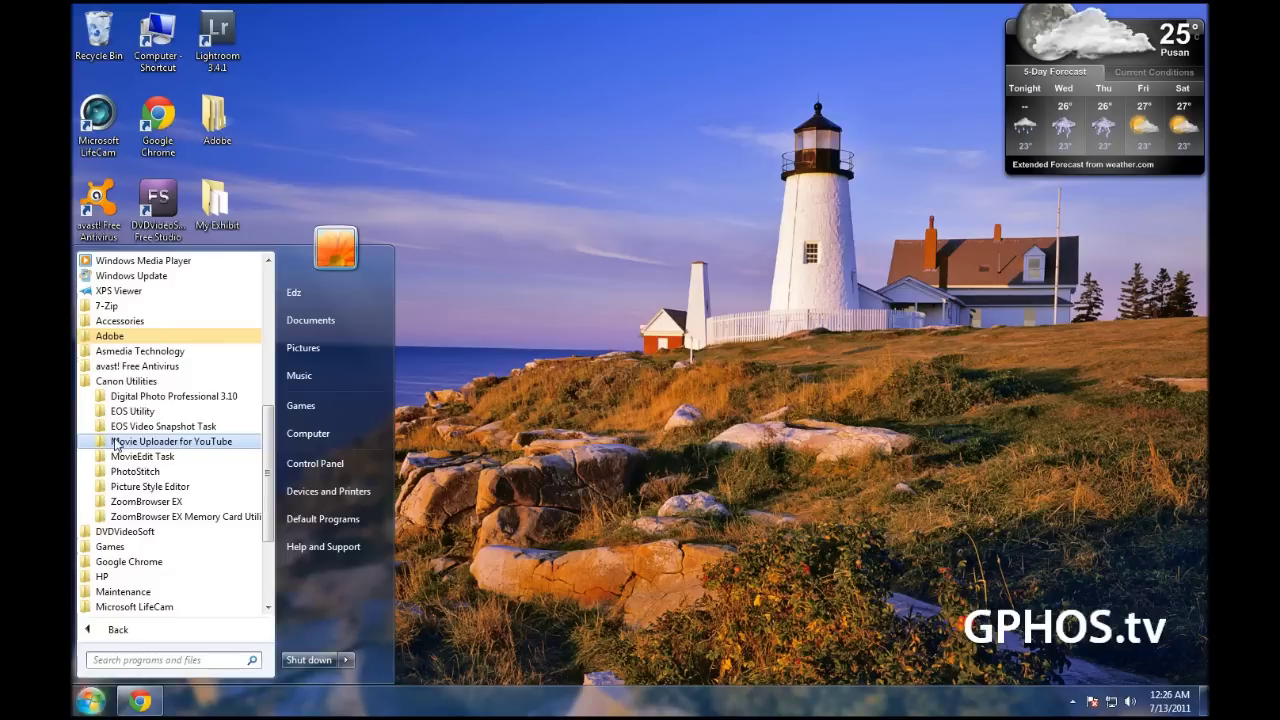
click(232, 443)
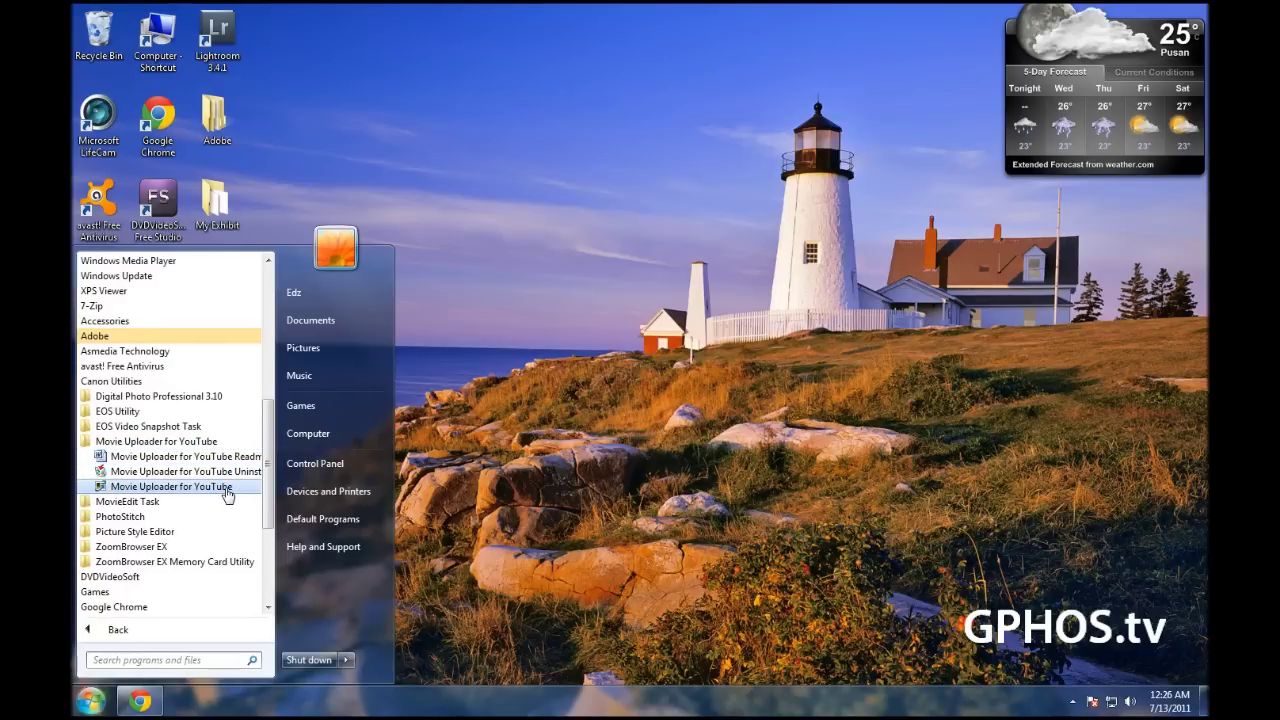
click(228, 490)
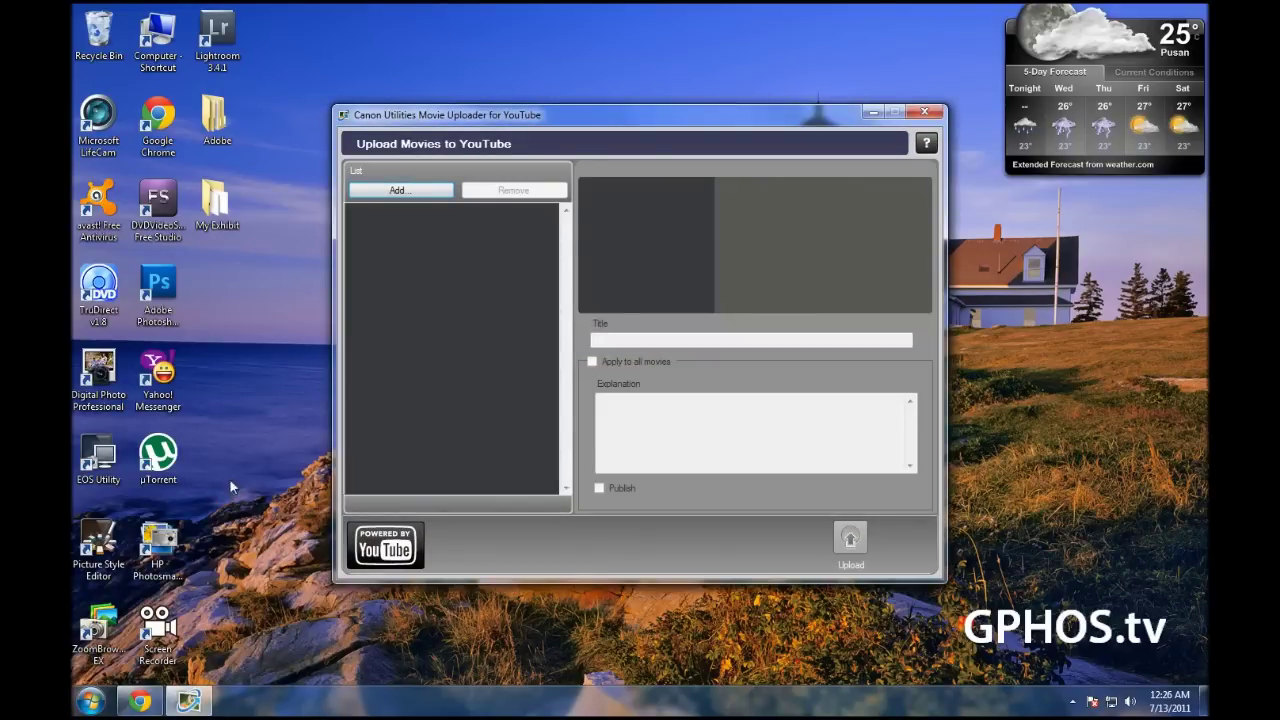
- Add MVI_0548.MOV from the Videos library to the YouTube upload list
click(400, 190)
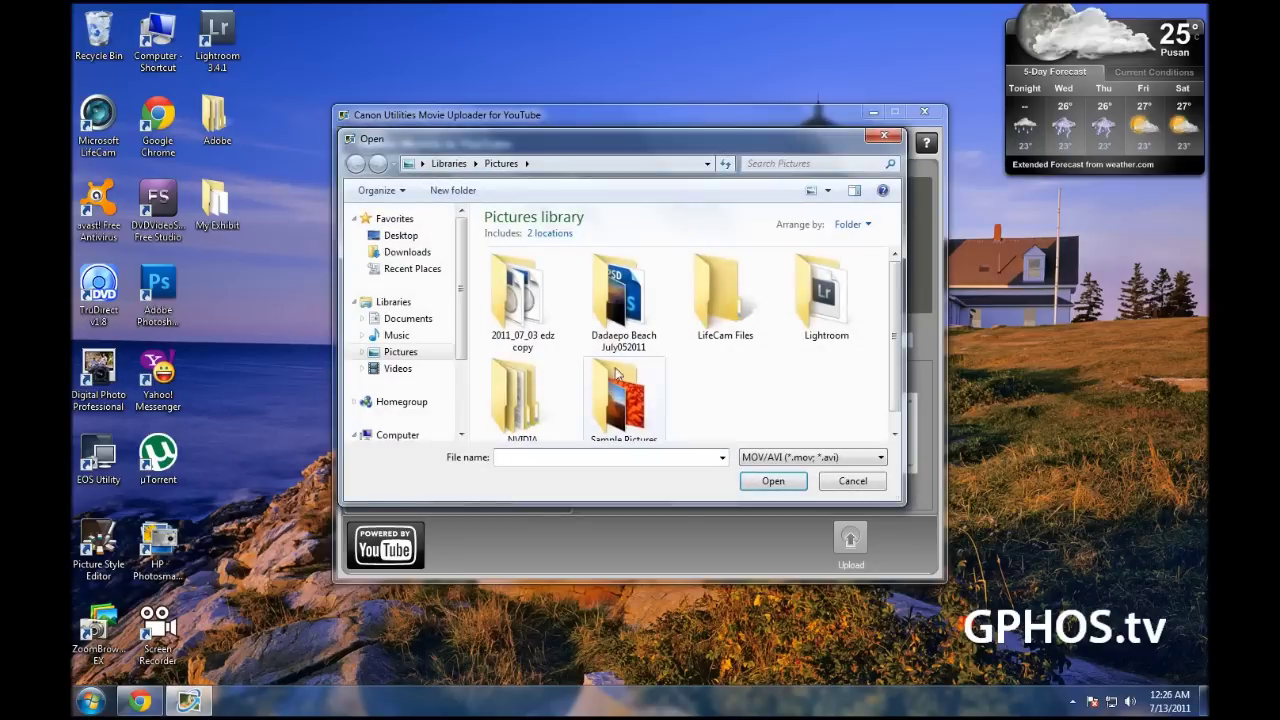
click(400, 369)
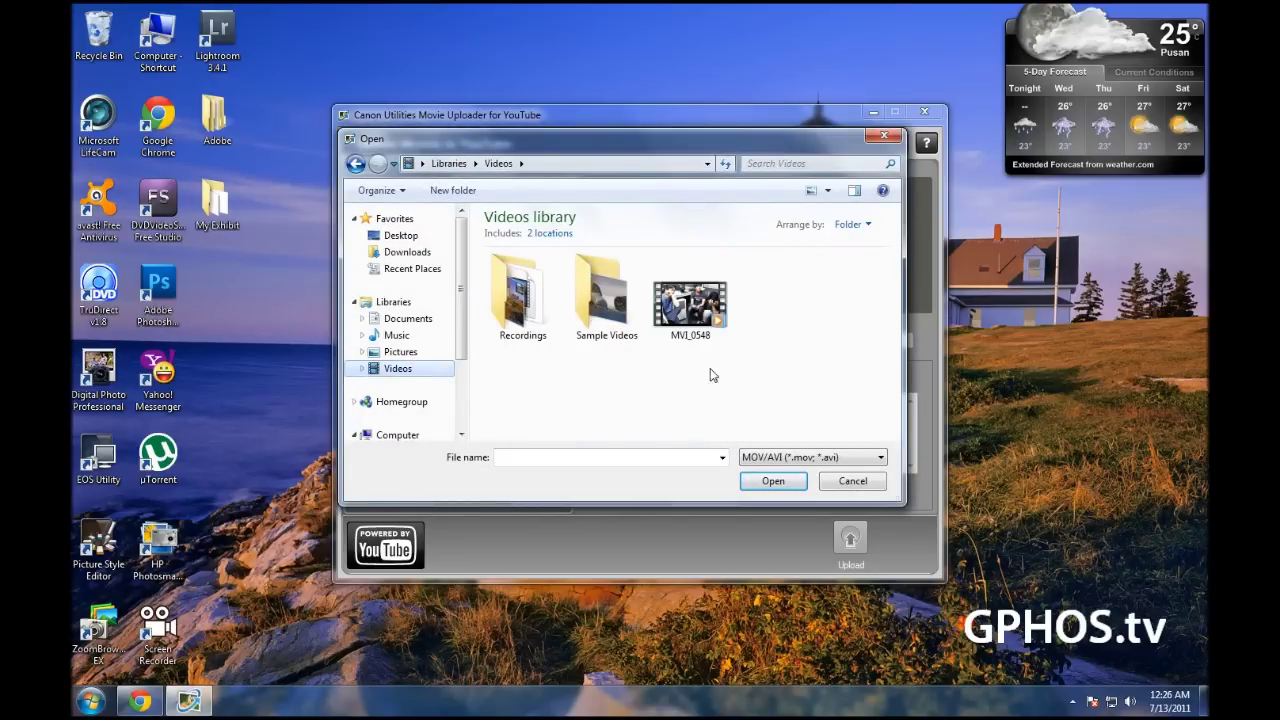
mouse_move(692, 303)
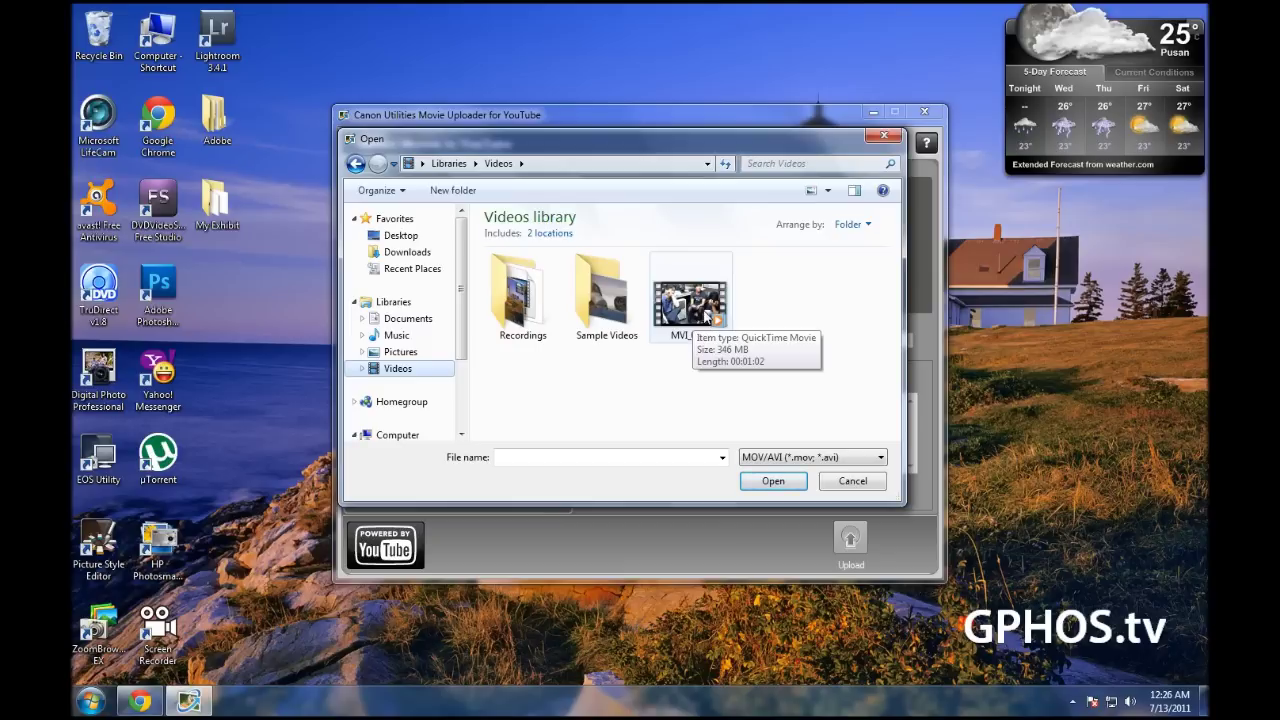
click(708, 316)
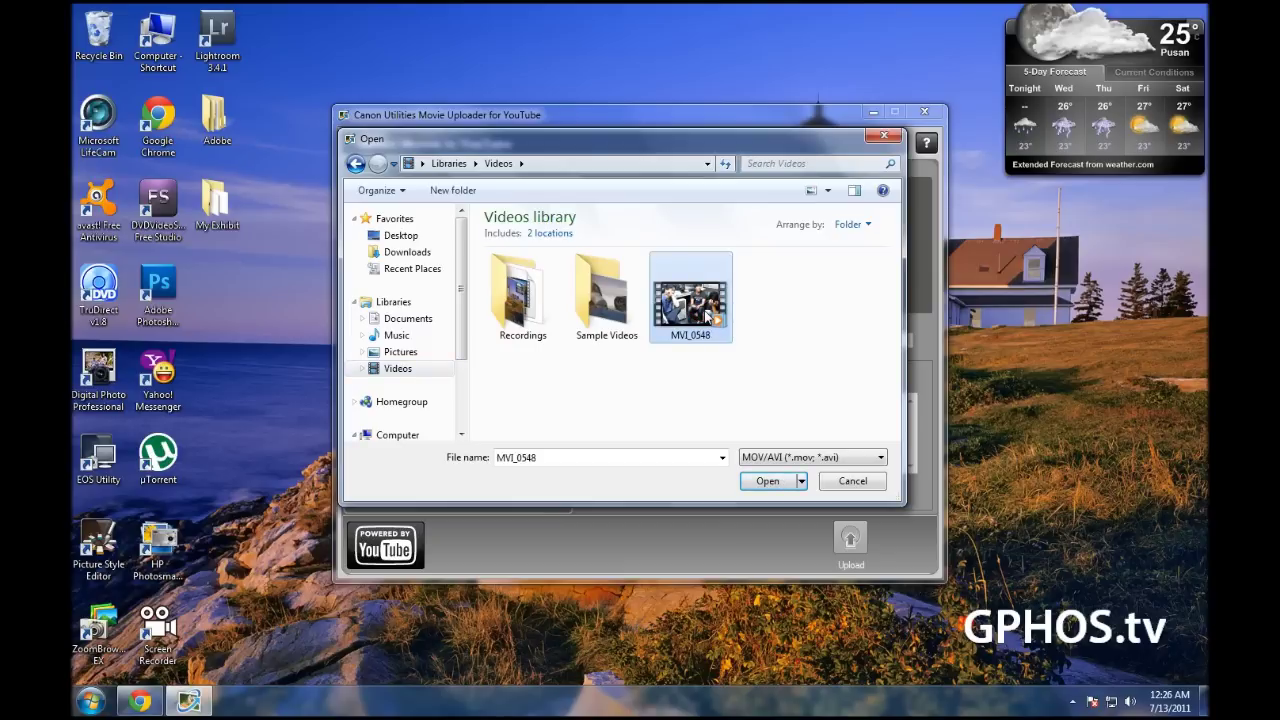
click(777, 483)
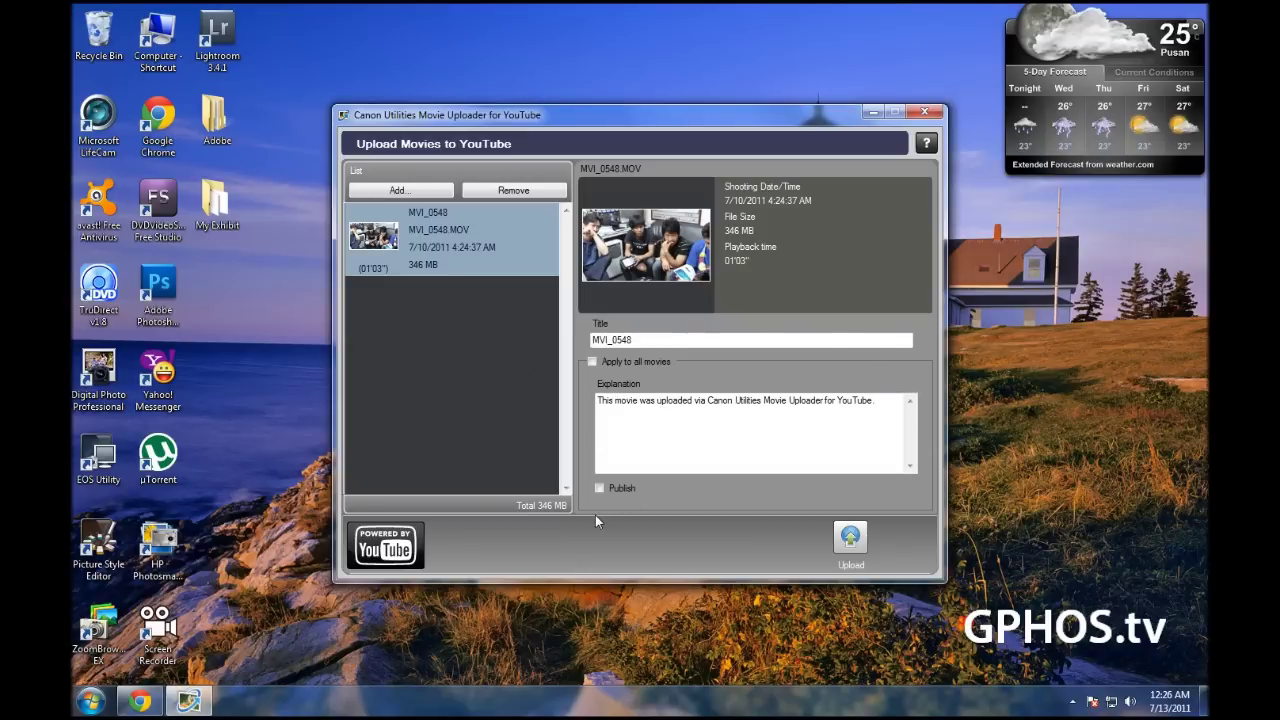
- Start the YouTube upload, then cancel the login prompt without signing in
click(850, 540)
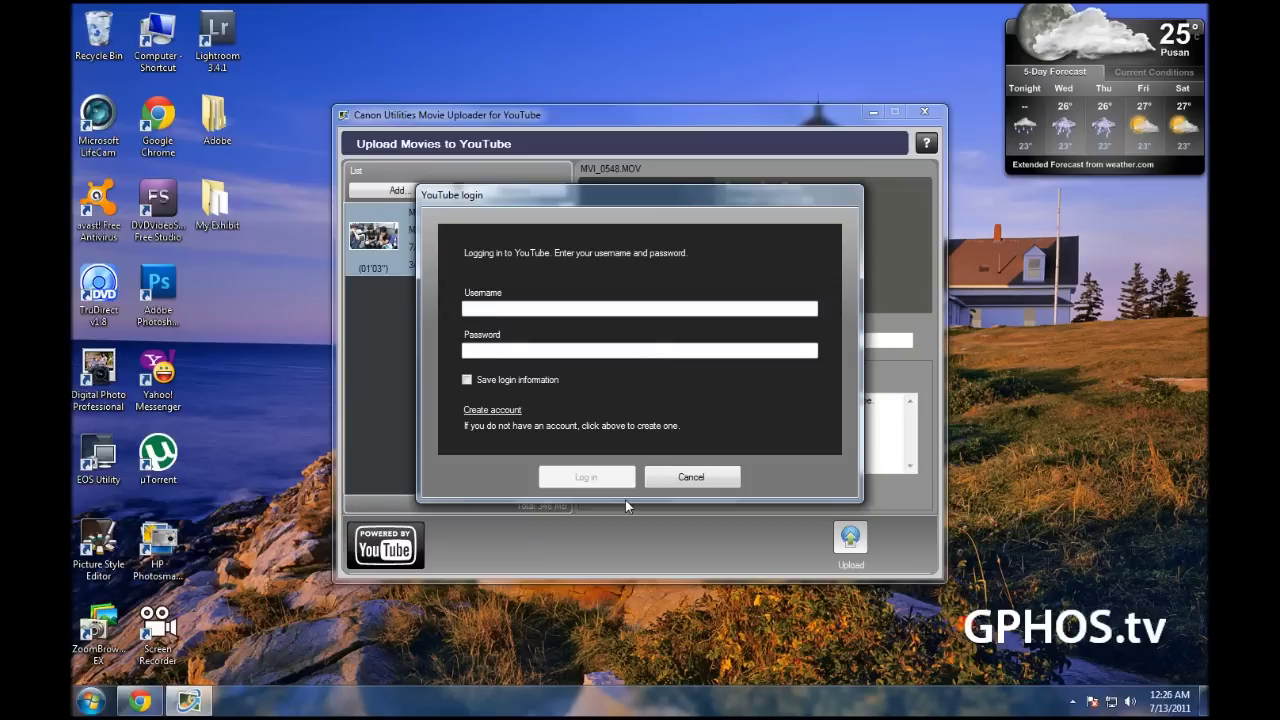
click(688, 477)
click(935, 111)
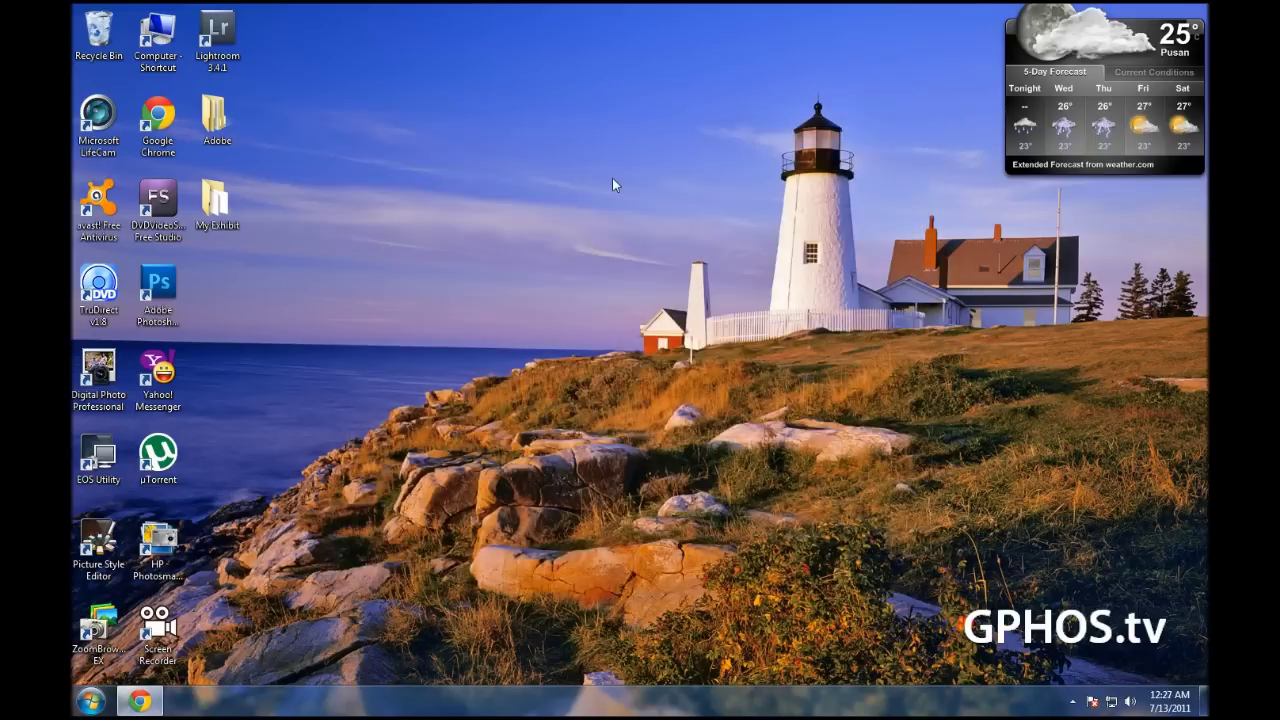